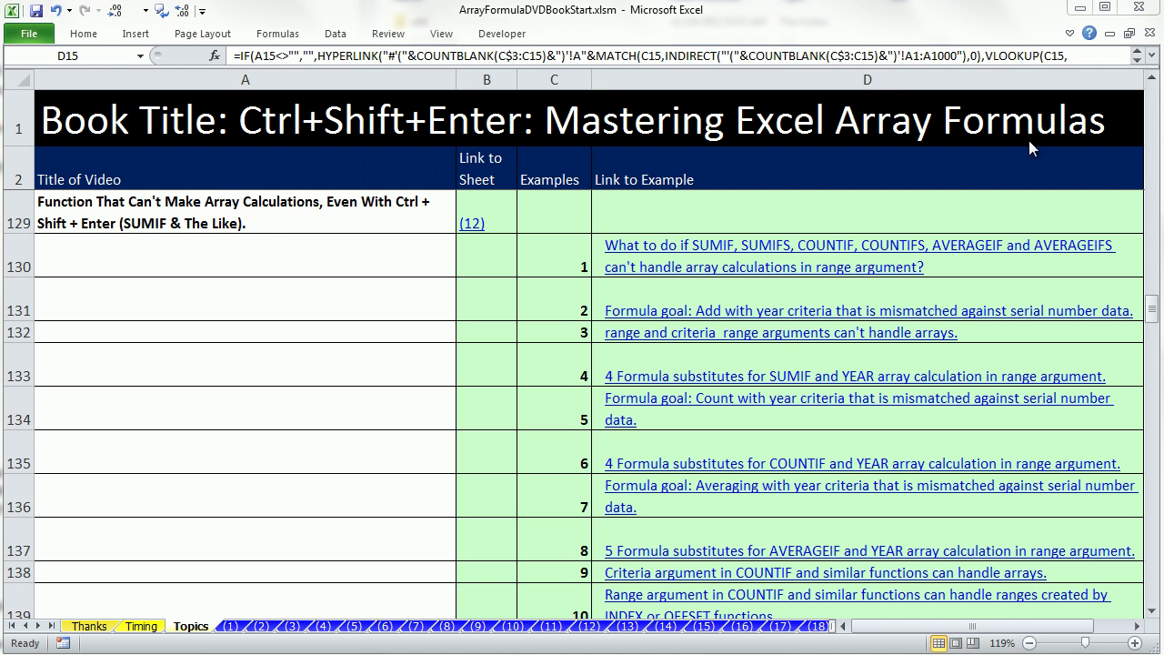
- Follow the (12) link in Topics cell B129 to the SUMIF and YEAR example sheet
click(480, 18)
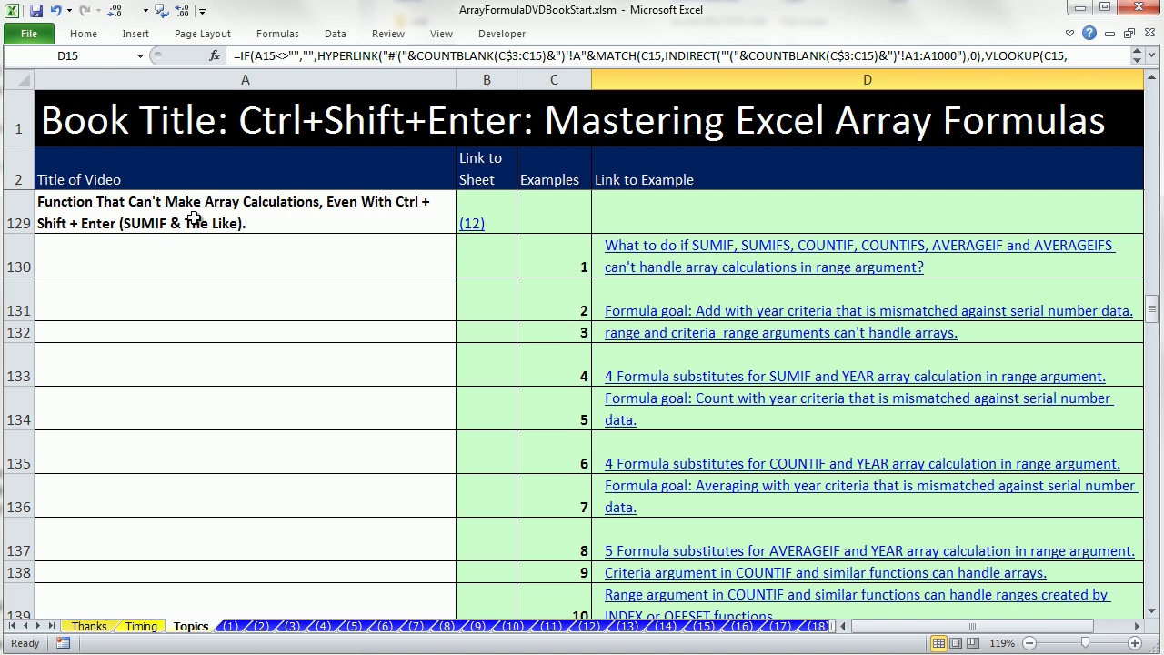
click(477, 228)
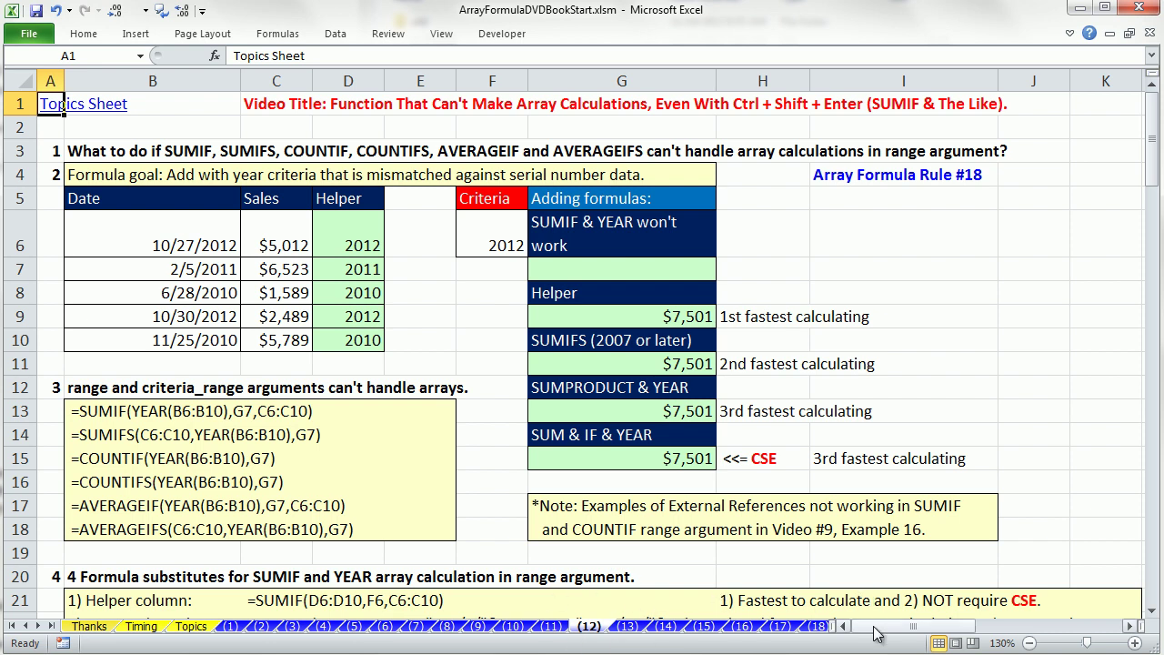
drag(876, 634, 1006, 634)
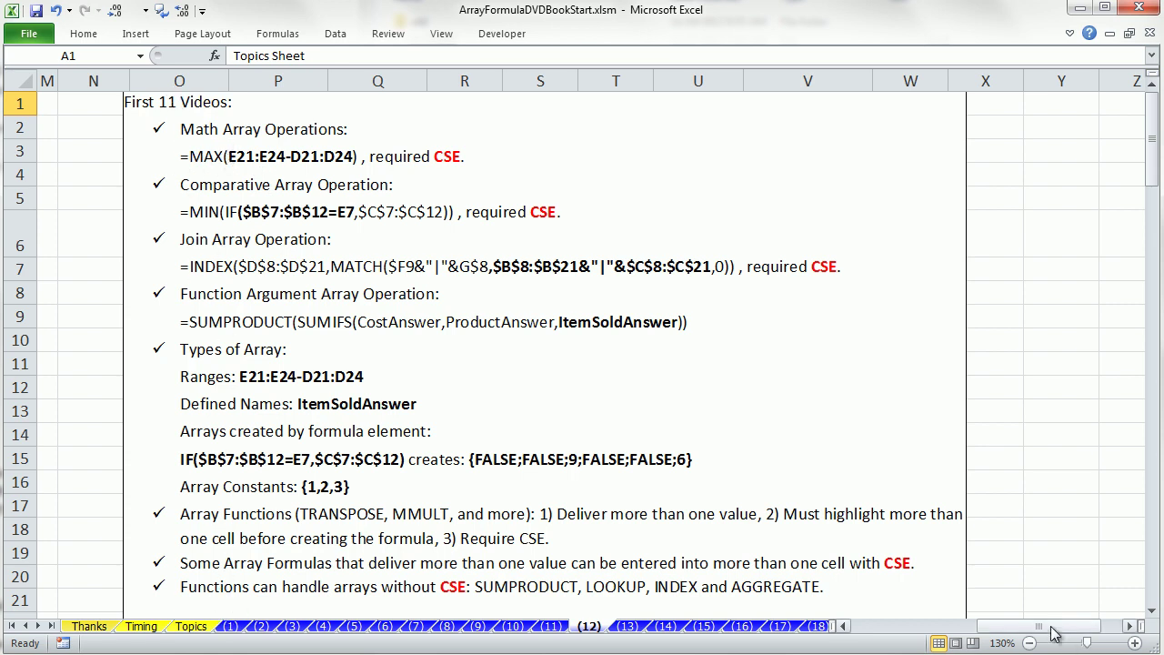
drag(1053, 634, 926, 634)
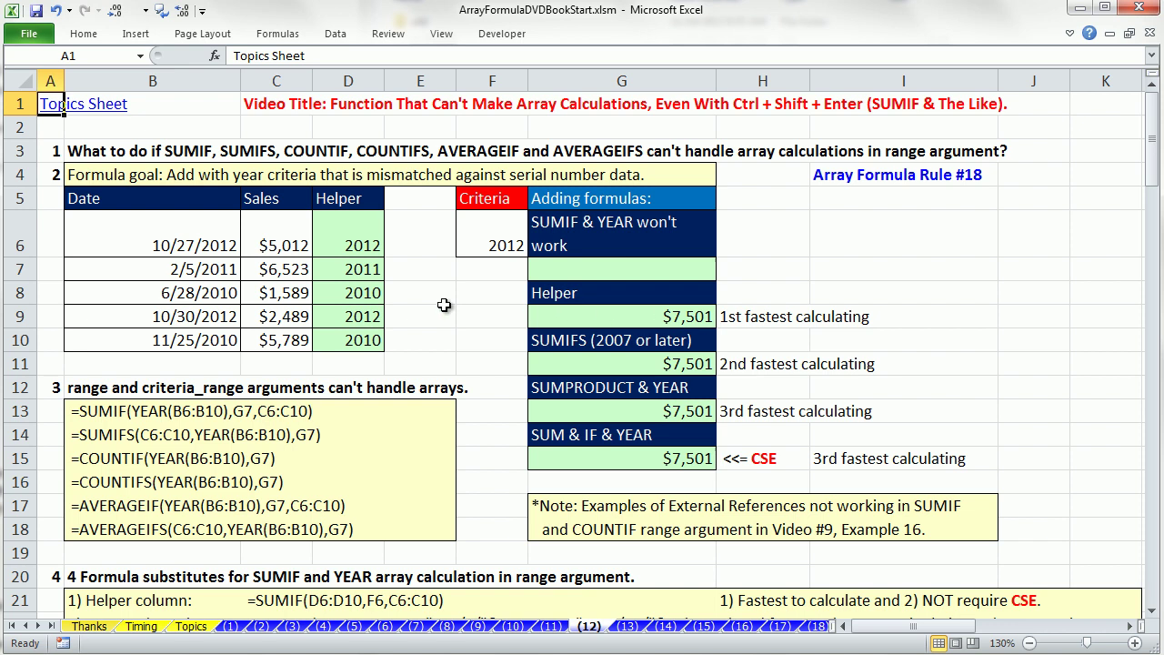
drag(192, 235, 293, 342)
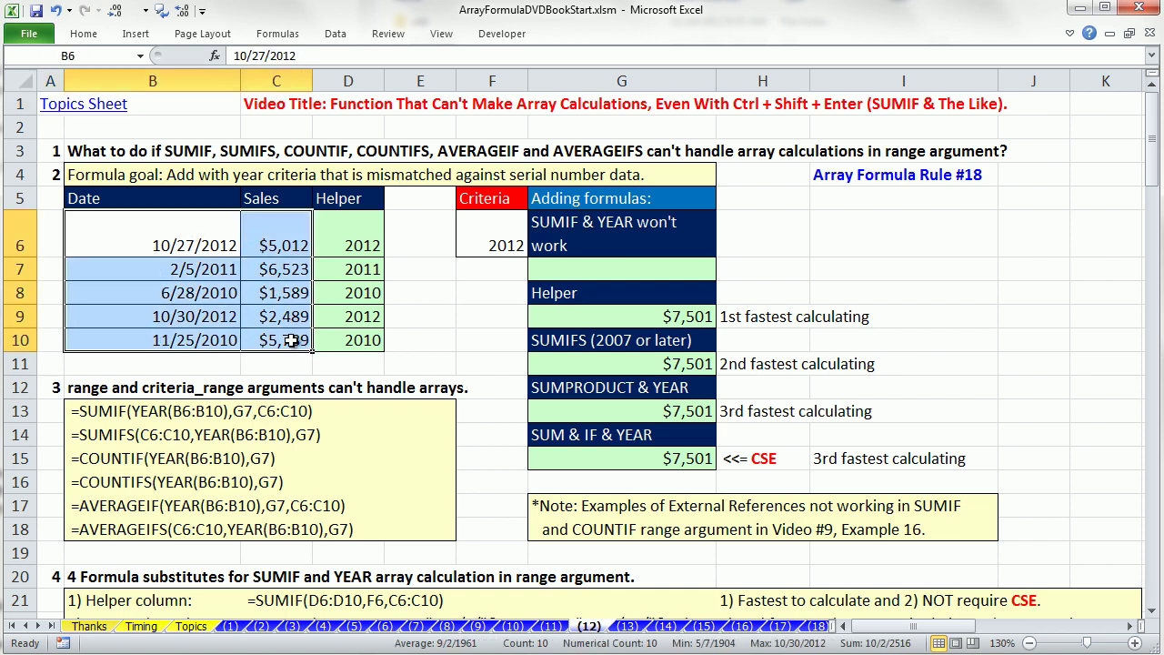
double_click(355, 238)
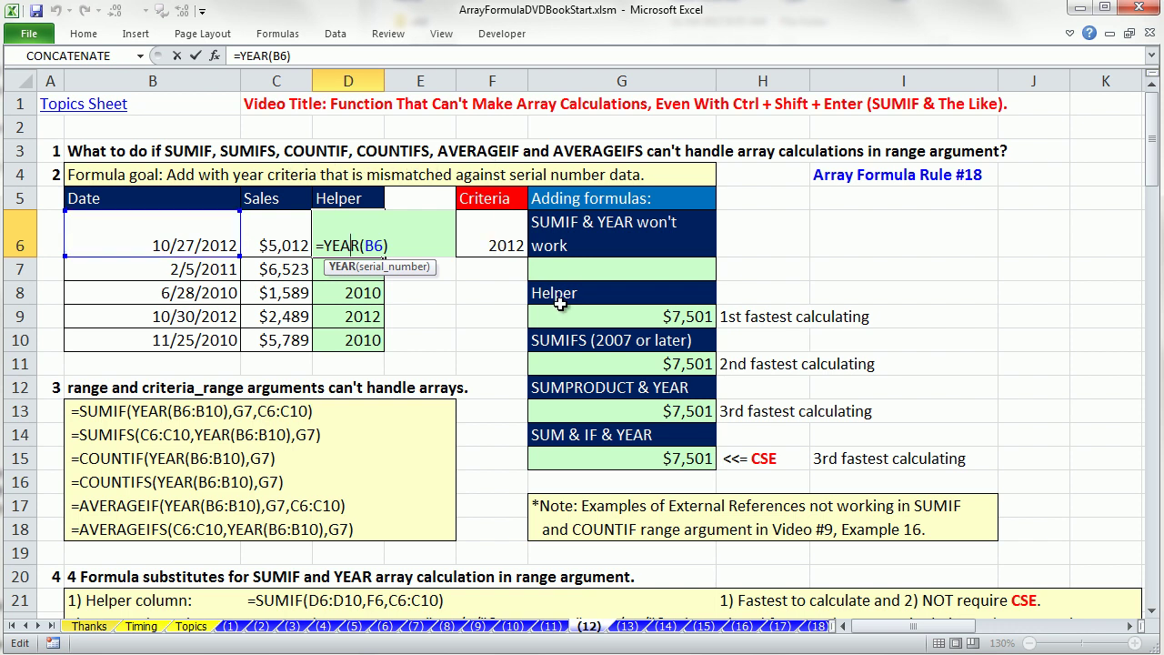
key(ctrl+Return)
double_click(362, 271)
key(Escape)
double_click(363, 286)
key(Escape)
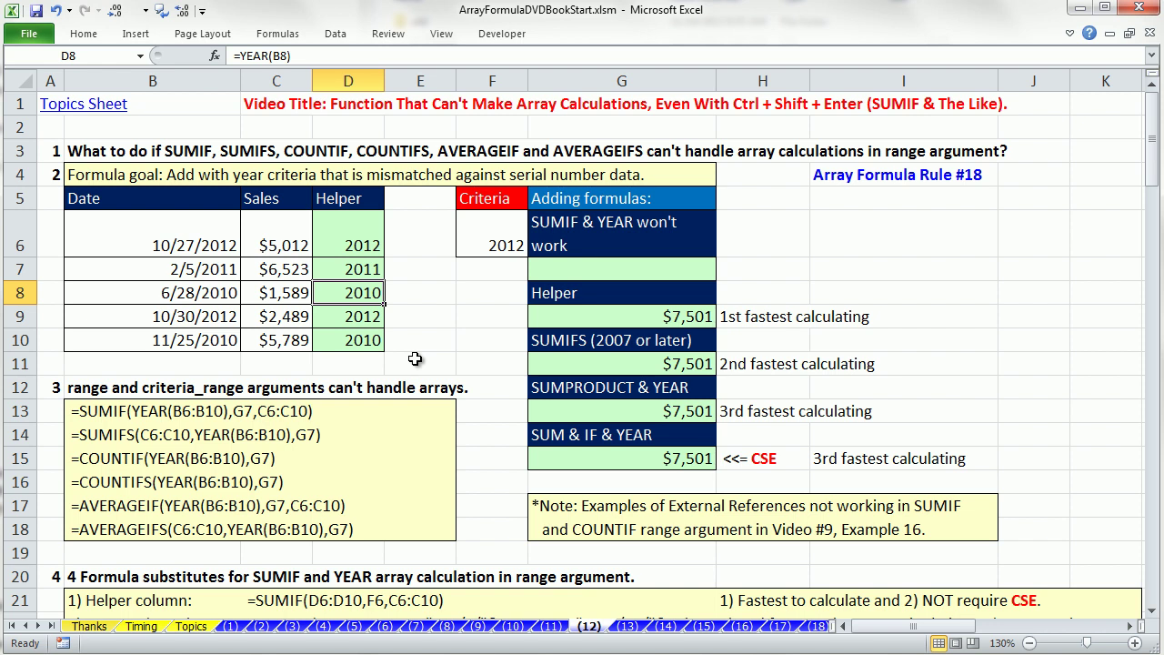
click(598, 271)
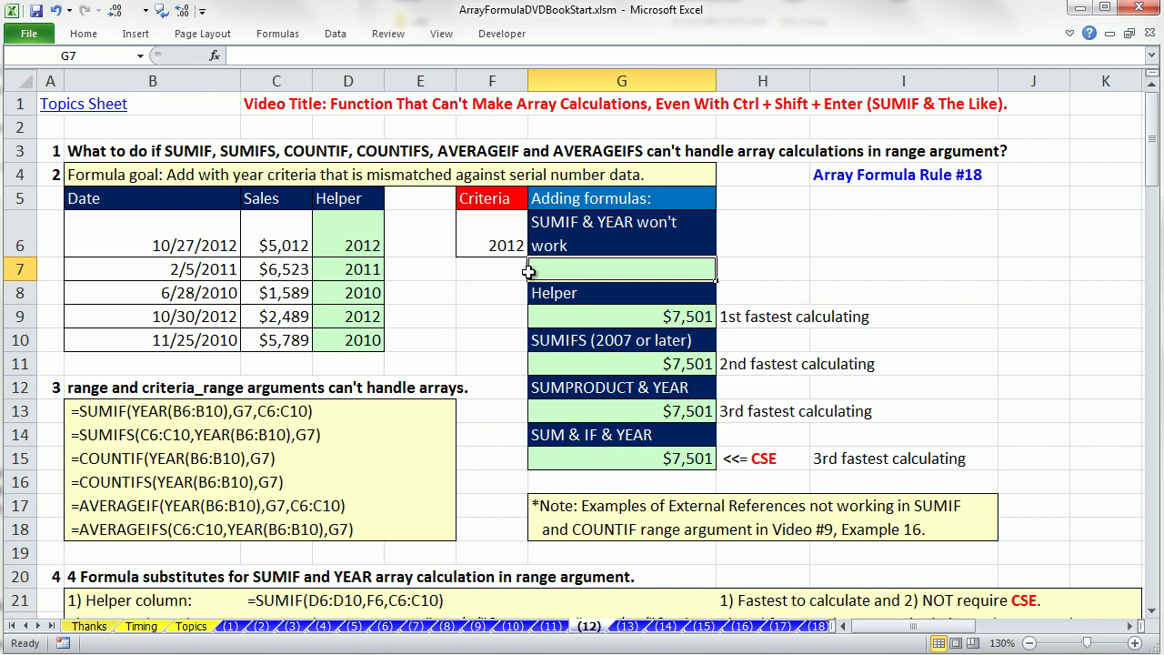
- Start =SUMIF(YEAR(B6:B10) in G7 and preview the YEAR array with F9, then undo
text(=sumif)
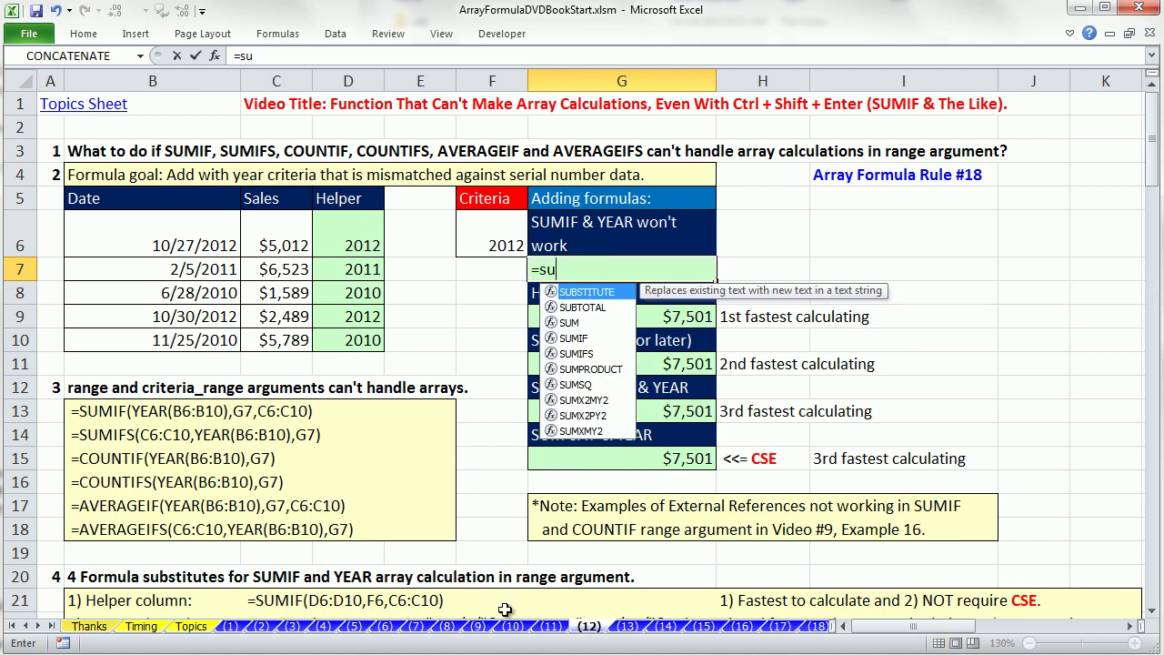
key(Tab)
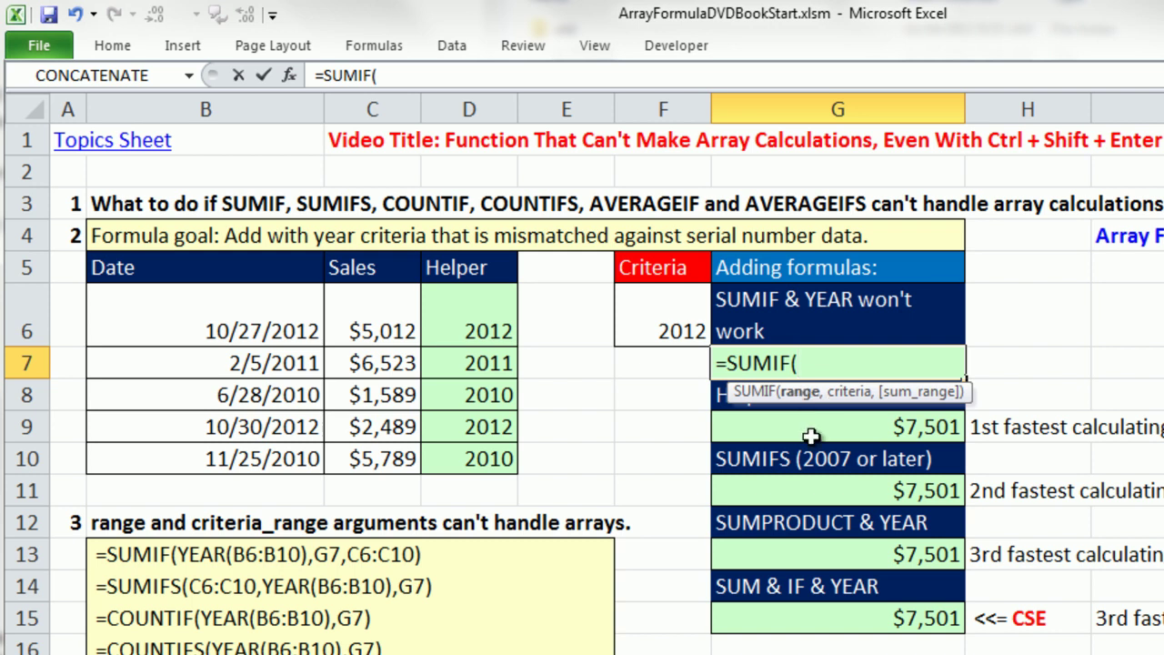
text(year)
key(Tab)
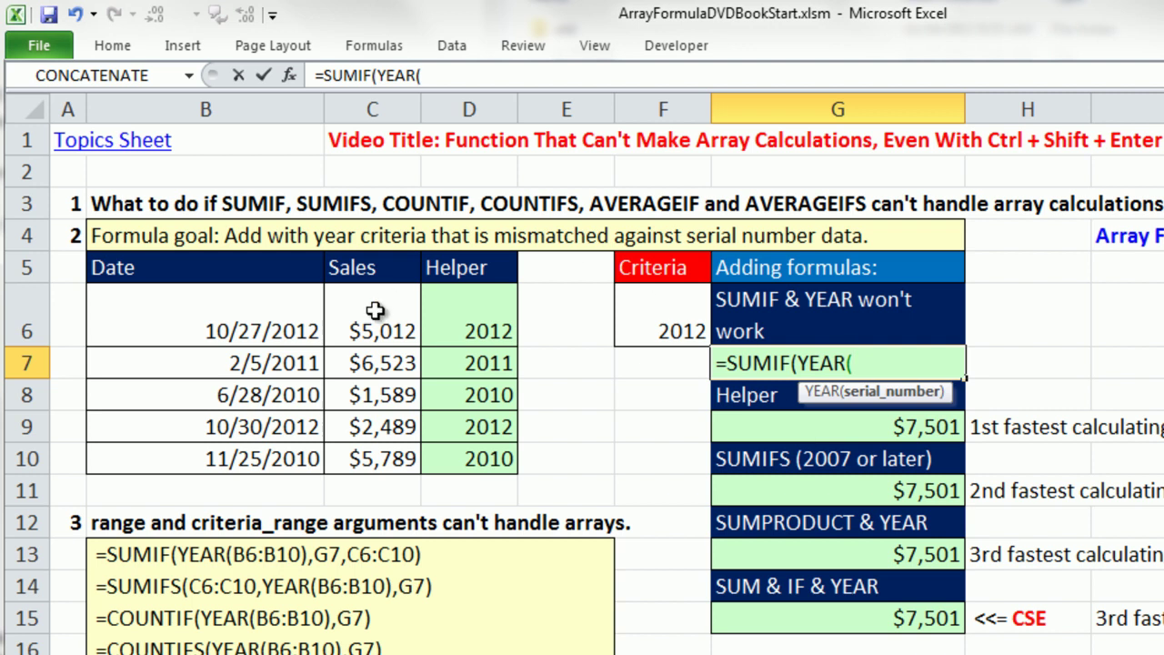
drag(278, 314, 311, 457)
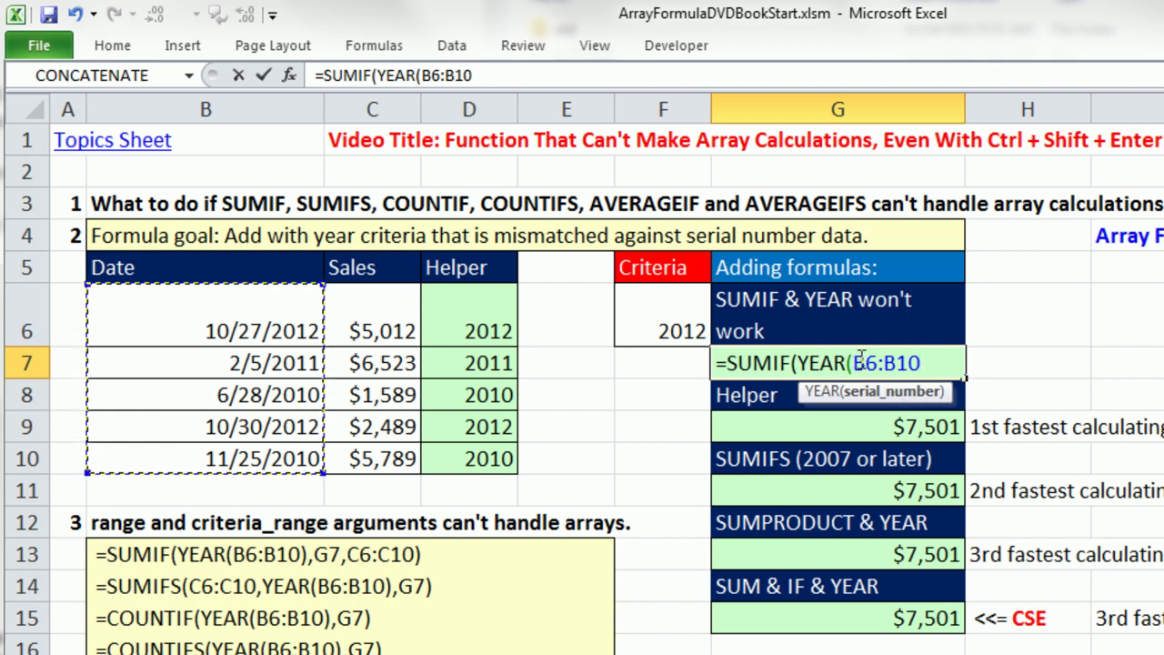
text())
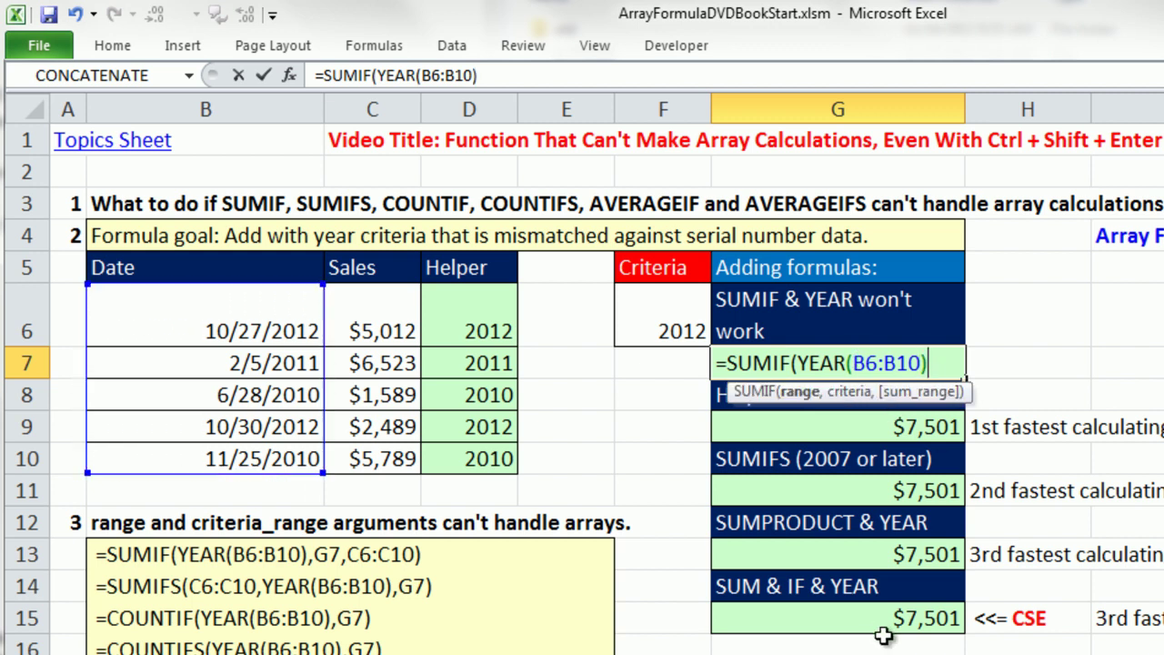
drag(929, 363, 797, 364)
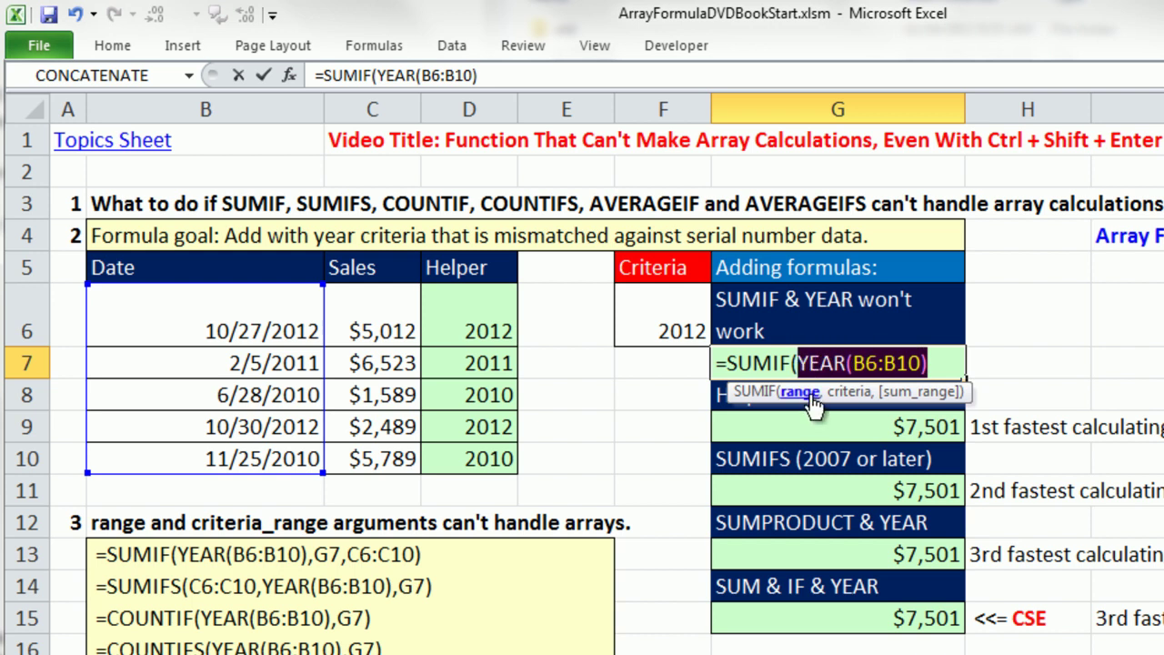
key(F9)
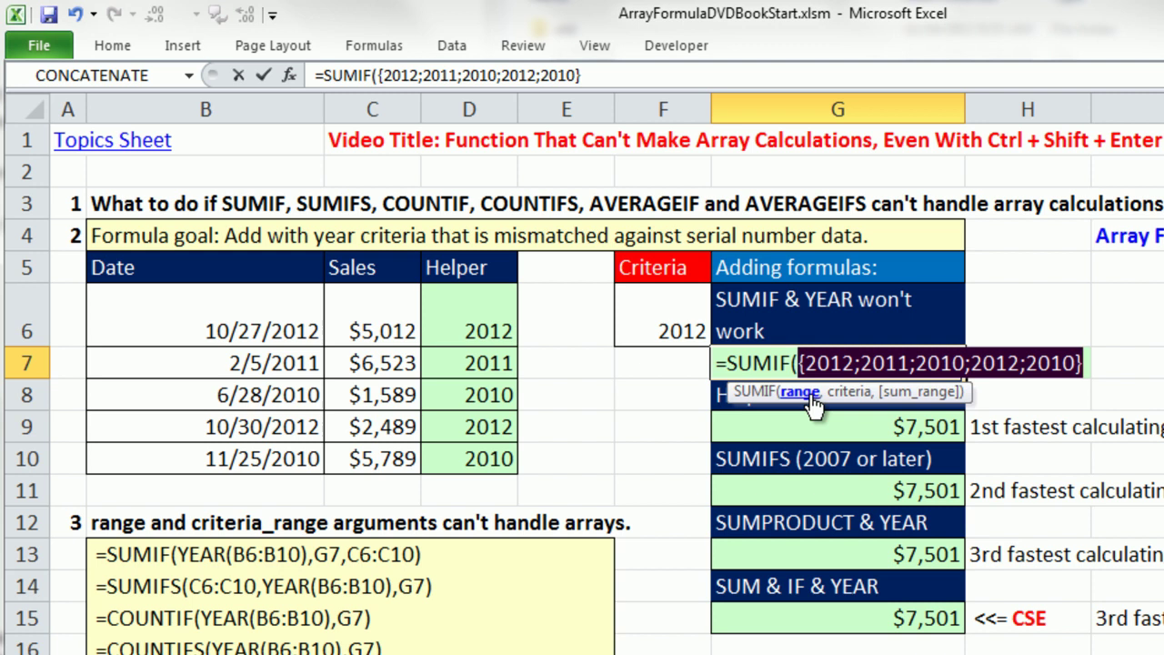
key(ctrl+z)
- Finish with criteria F6 and sum range C6:C10, triggering the formula error message
click(937, 364)
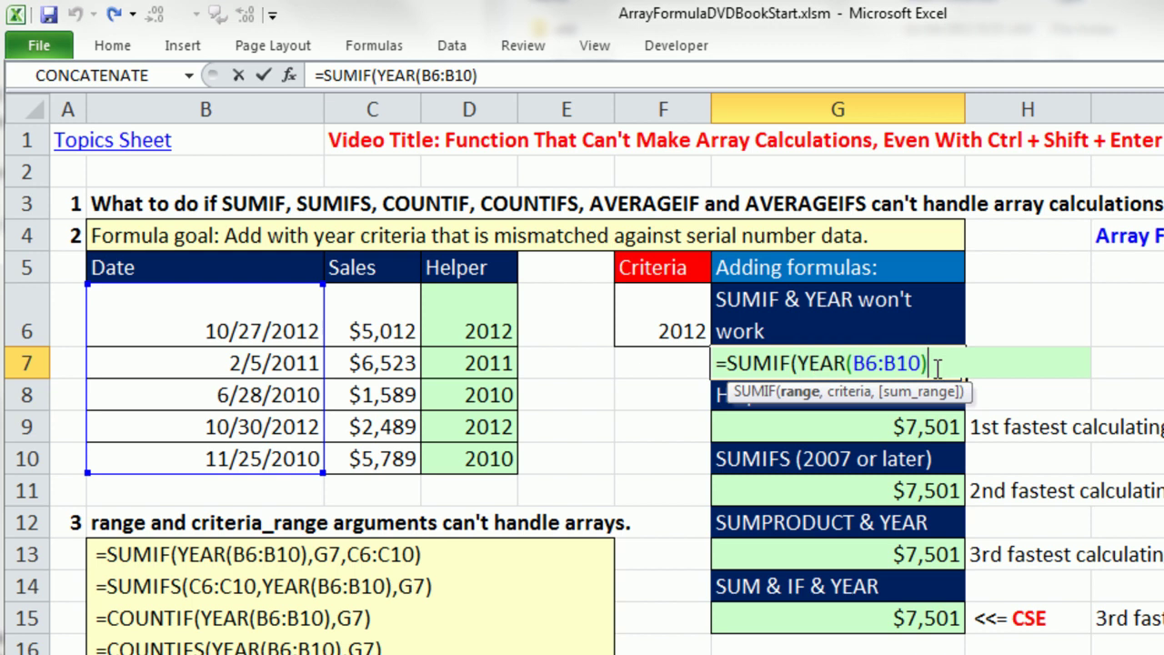
text(,)
click(671, 316)
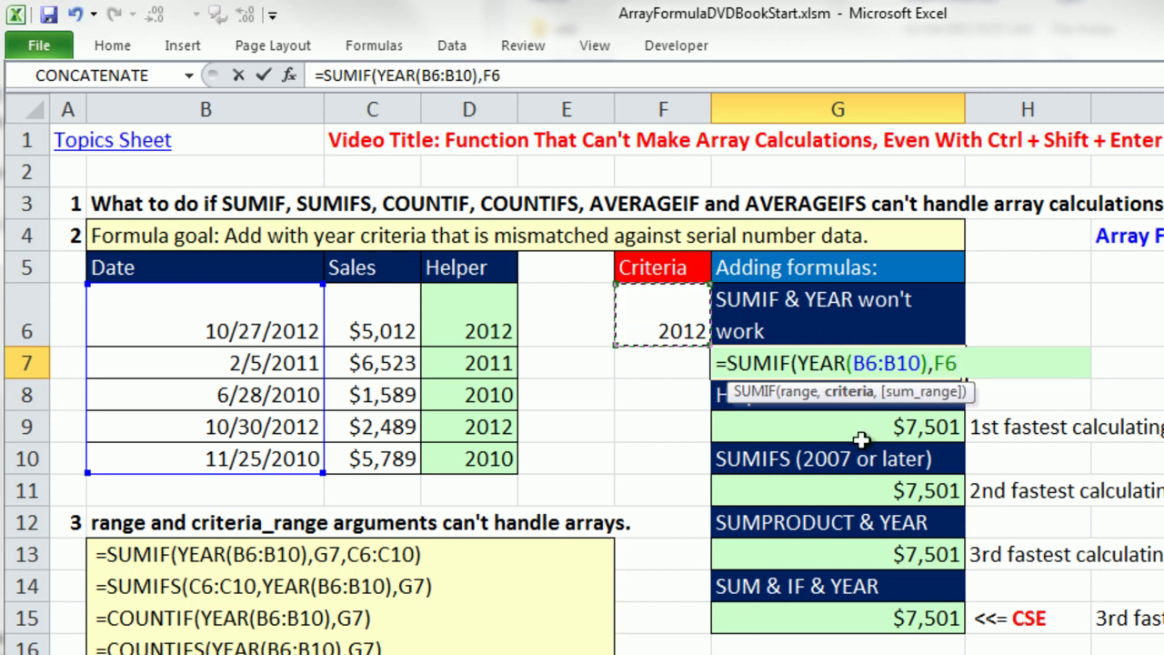
text(,)
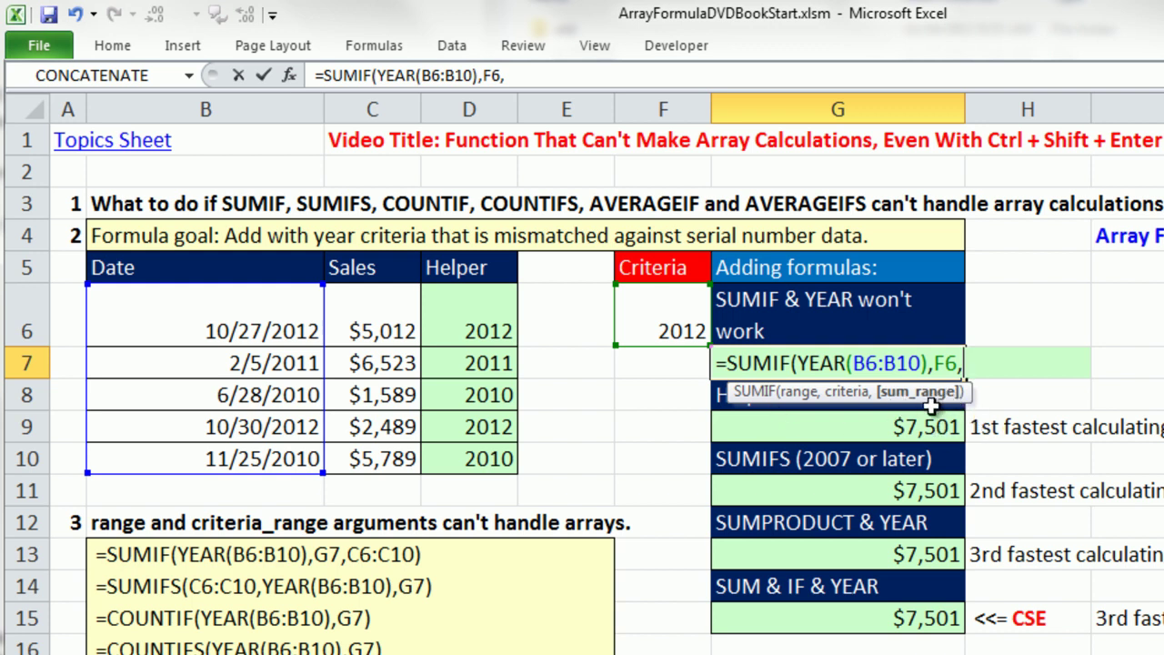
click(365, 325)
drag(365, 324, 382, 444)
text())
key(Return)
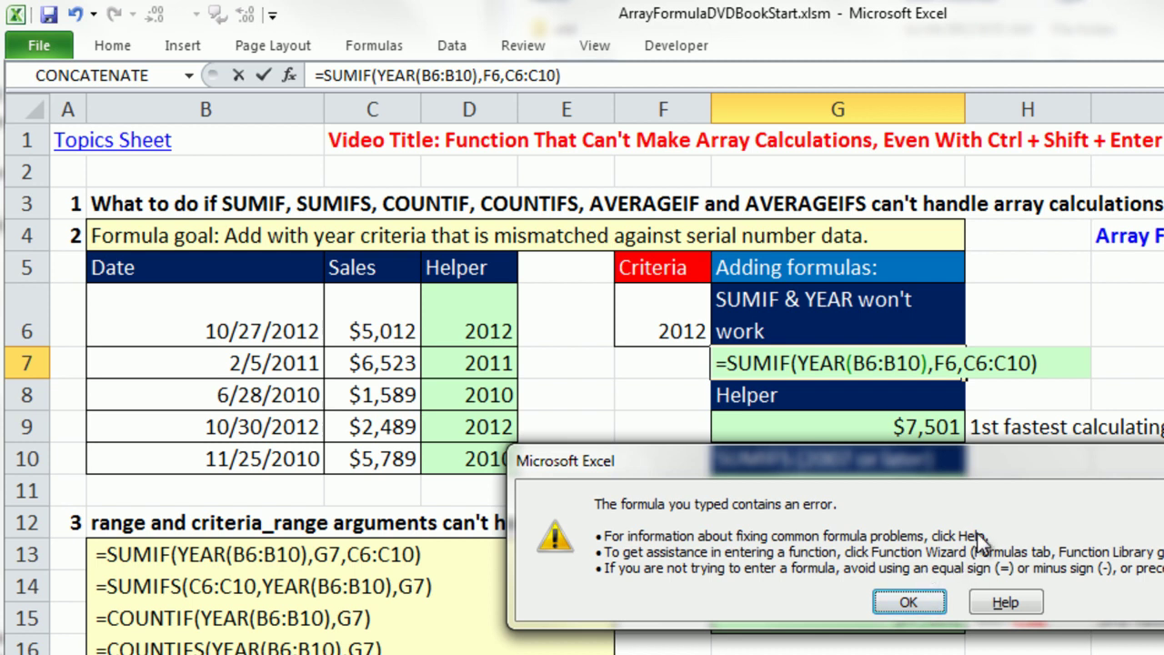
- Dismiss the error and keep =SUMIF(YEAR(B6:B10),F6,C6:C10) in G7 as plain text
key(Return)
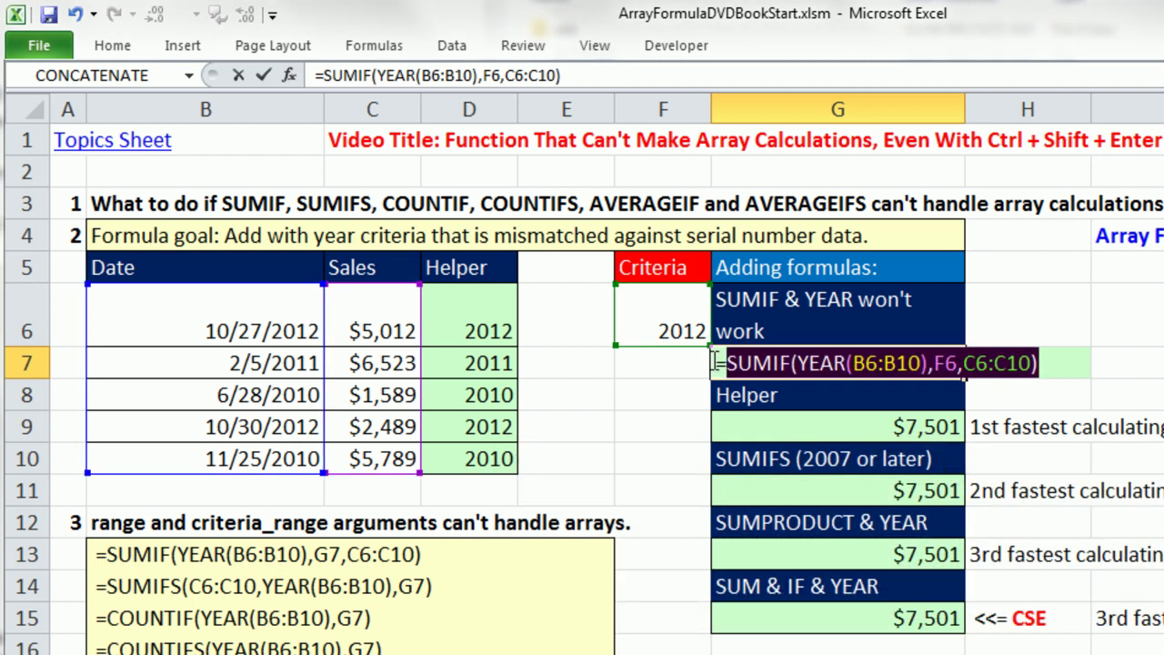
click(719, 364)
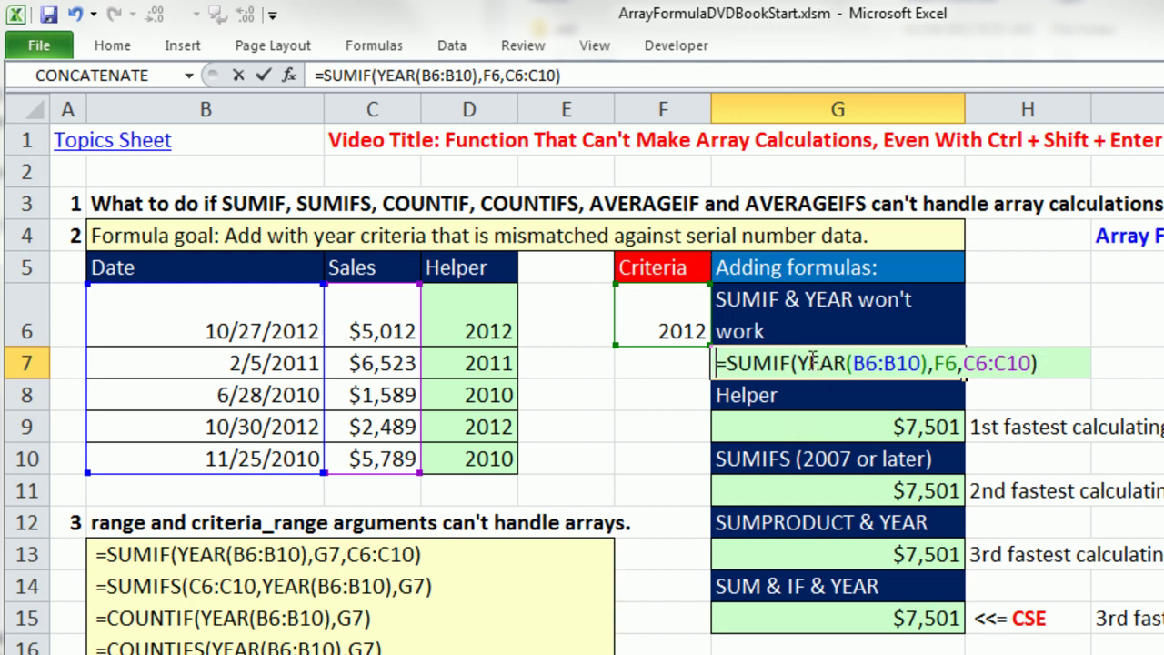
click(797, 363)
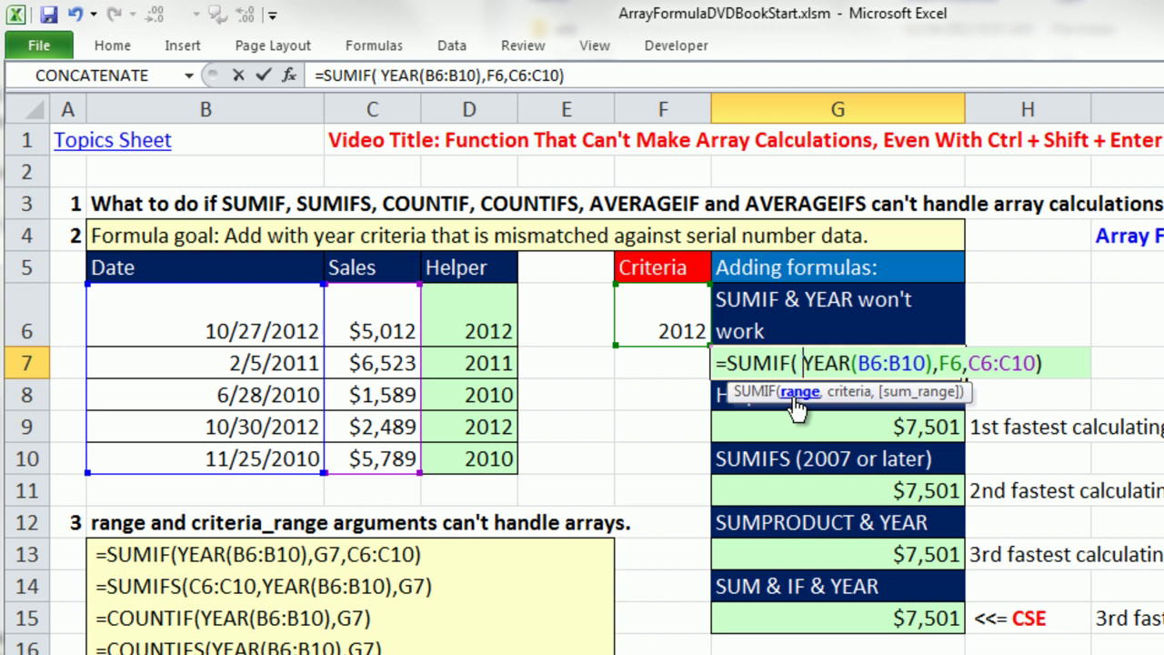
key(BackSpace)
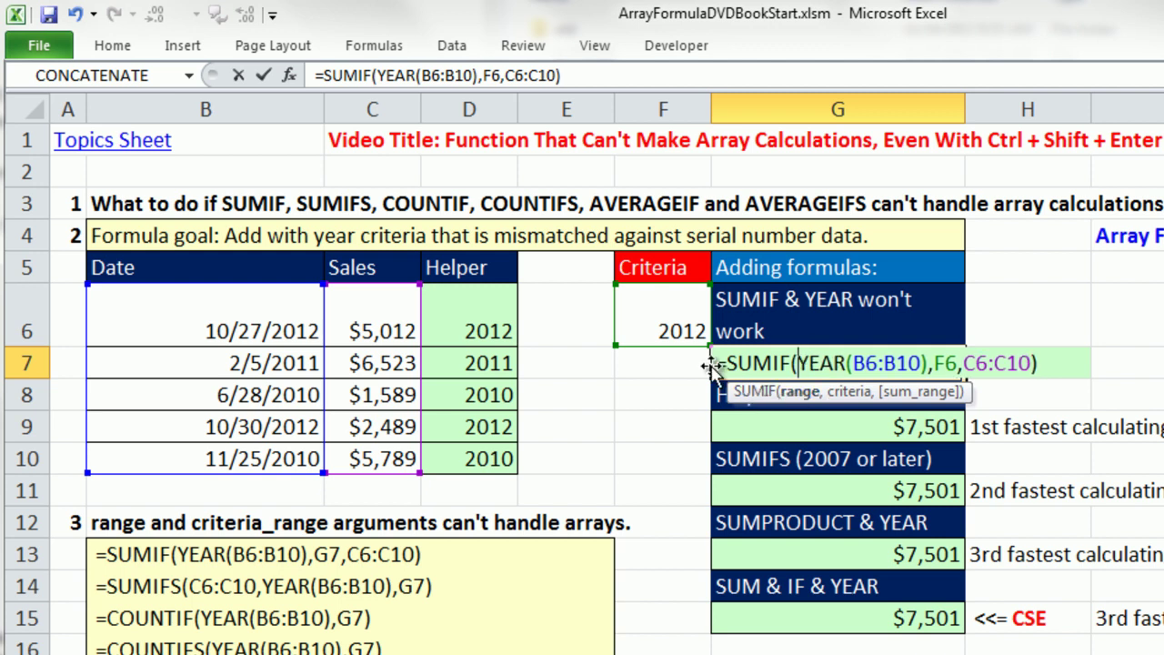
key(Escape)
key(Down)
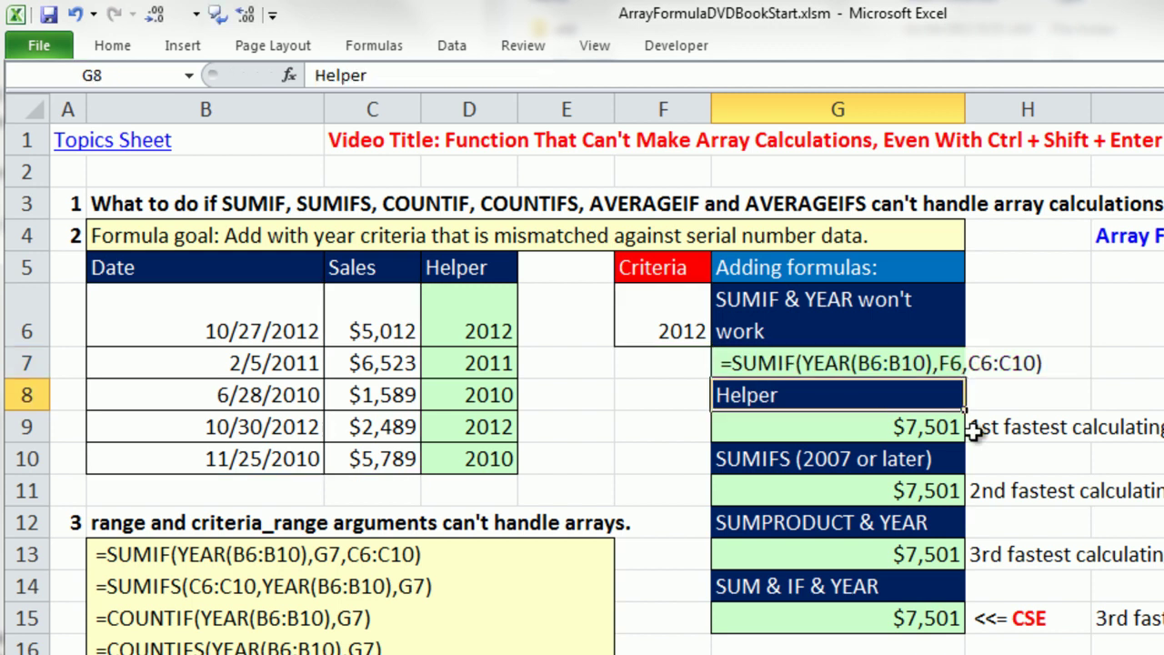
- Review G9's helper SUMIF: range D6:D10, criteria F6, sum range C6:C10
double_click(898, 426)
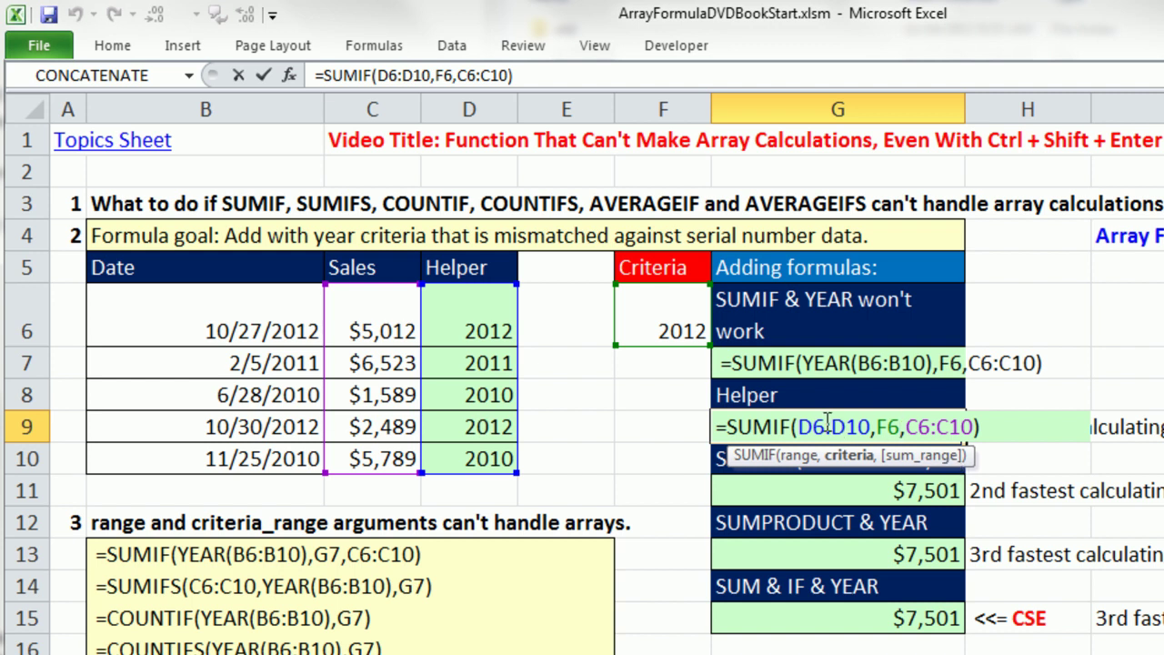
click(862, 421)
click(889, 421)
click(931, 427)
key(ctrl+Return)
- Review G11's SUMIFS Jan 1 and Dec 31 date criteria and re-enter it, returning $7,501
double_click(903, 489)
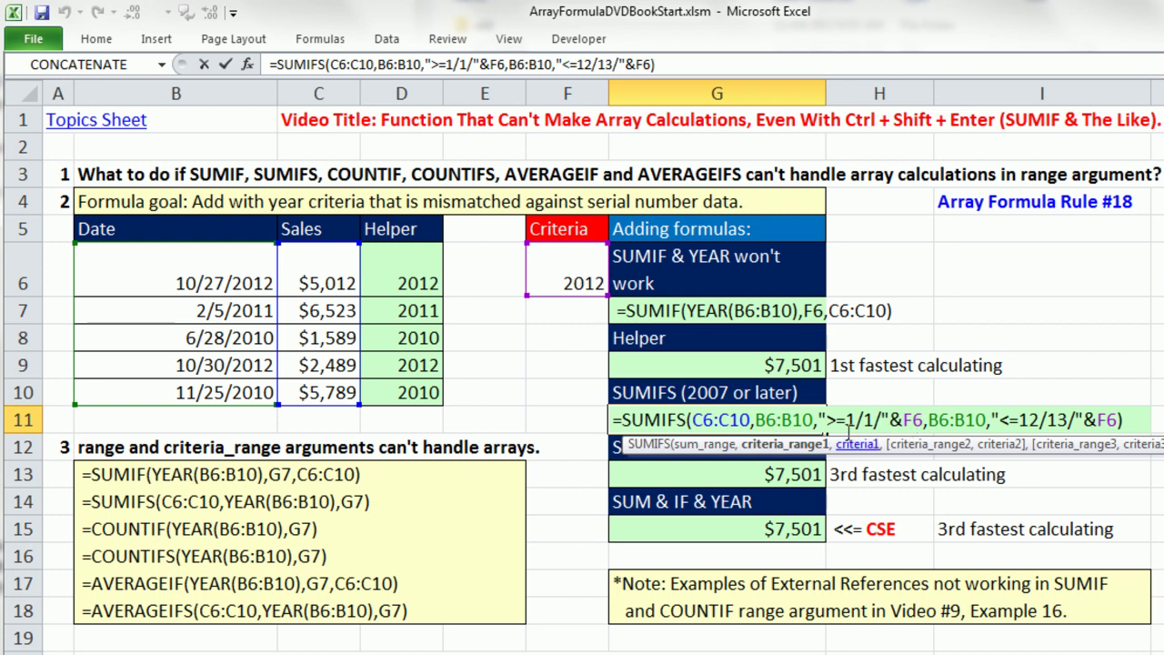
click(836, 420)
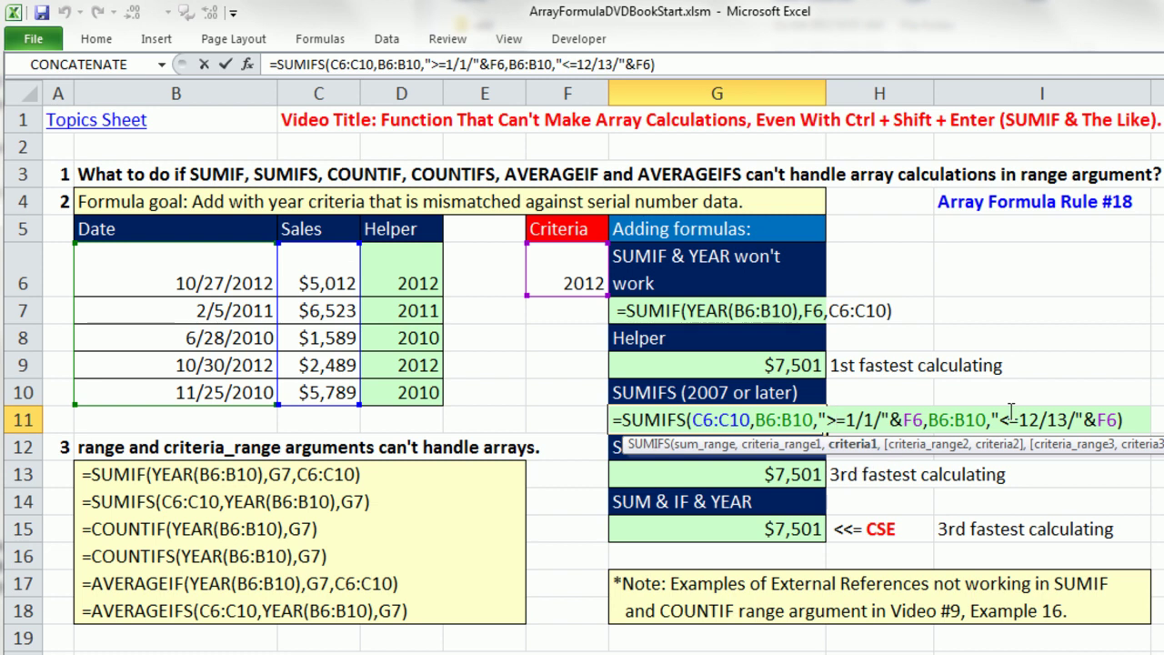
click(1012, 421)
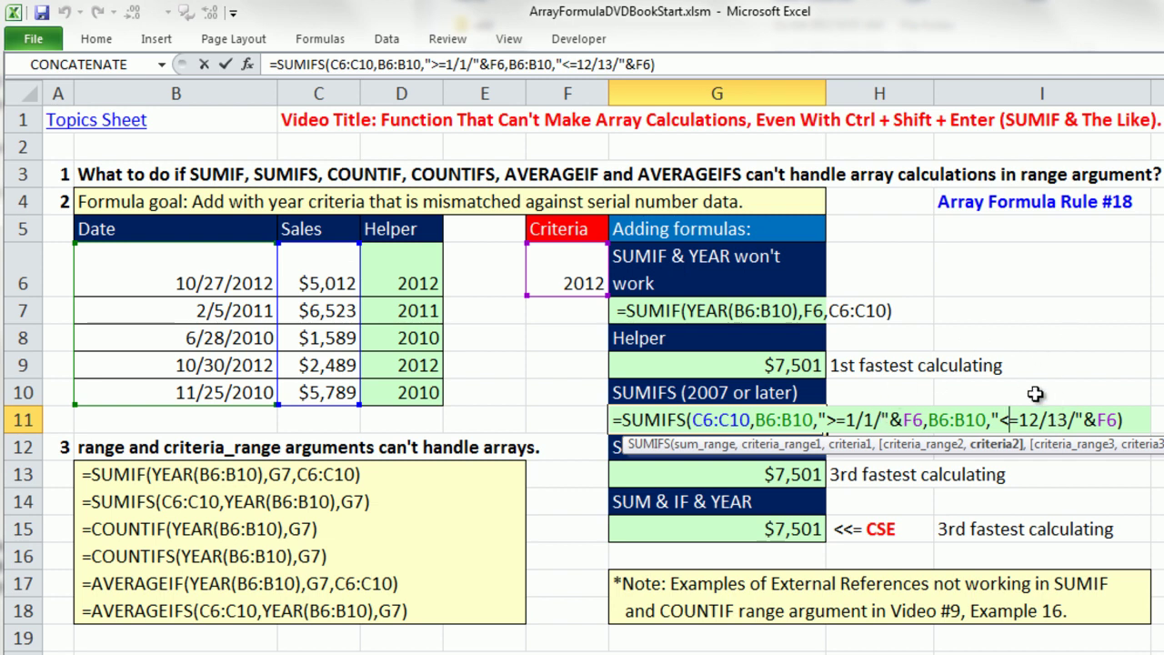
click(700, 419)
key(Return)
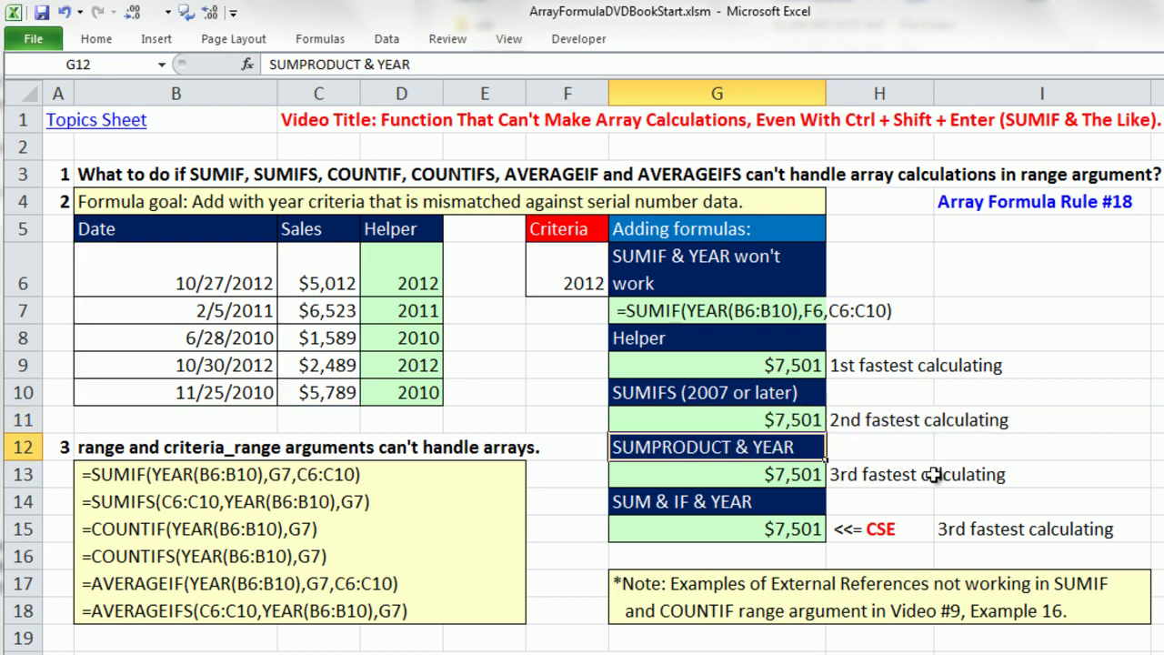
- Inspect the first array argument of G13's =SUMPRODUCT(--(YEAR(B6:B10)=F6),C6:C10)
click(740, 469)
key(F2)
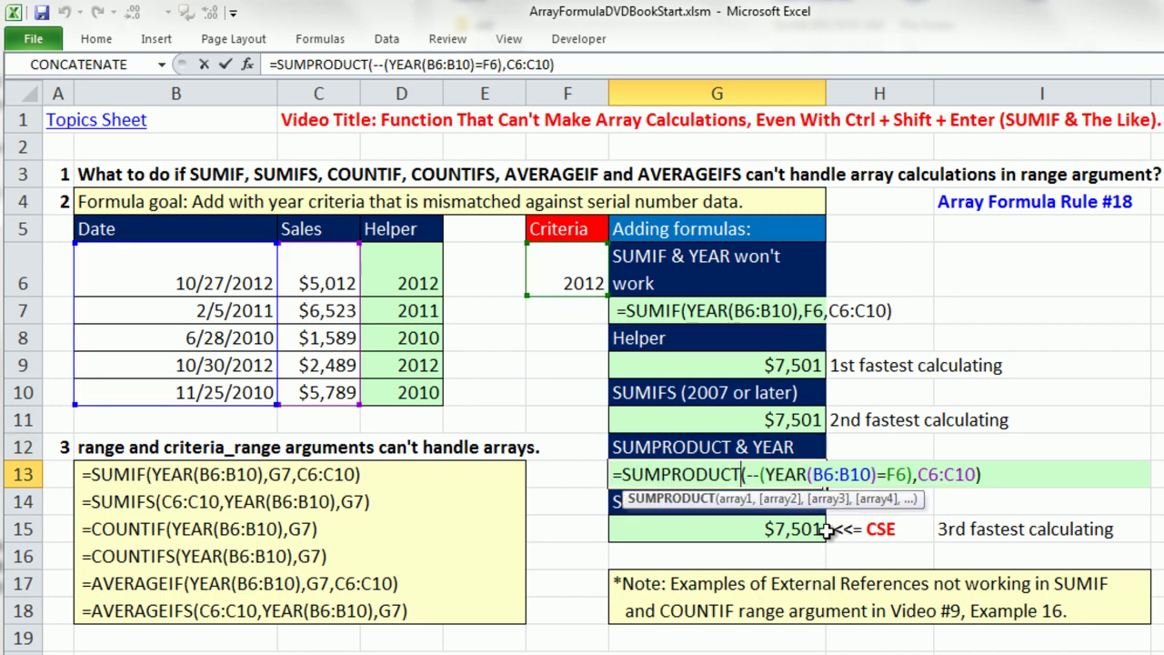
click(746, 477)
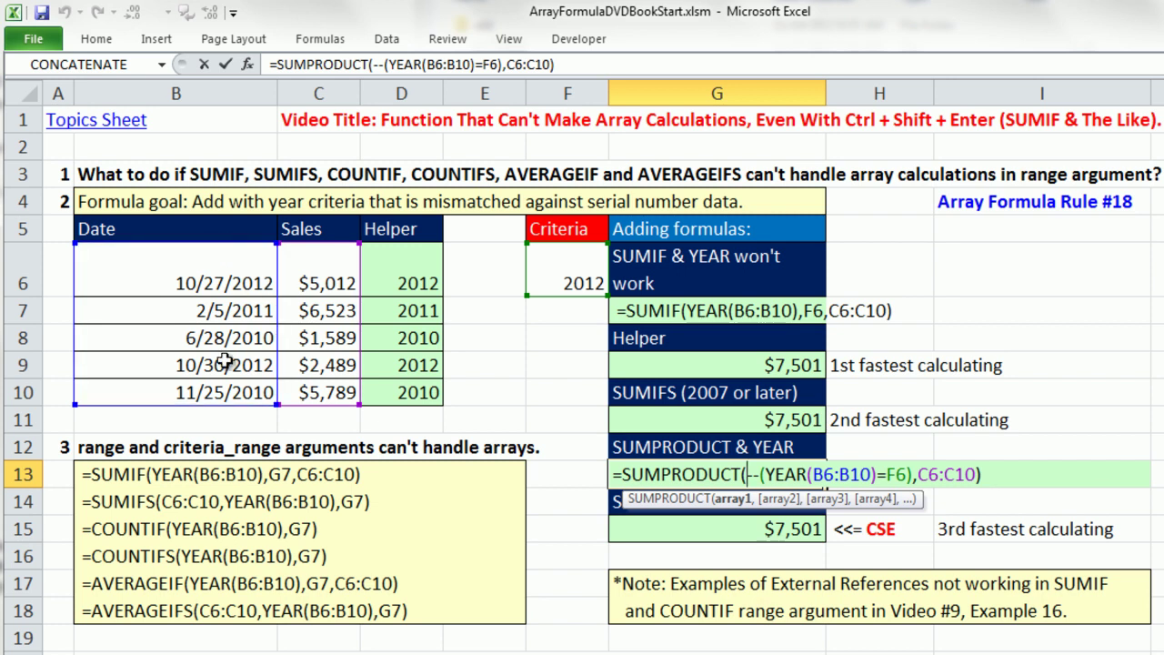
- Re-enter G13, then commit G15's =SUM(IF(YEAR(B6:B10)=F6,C6:C10)) as an array formula returning $7,501
key(Return)
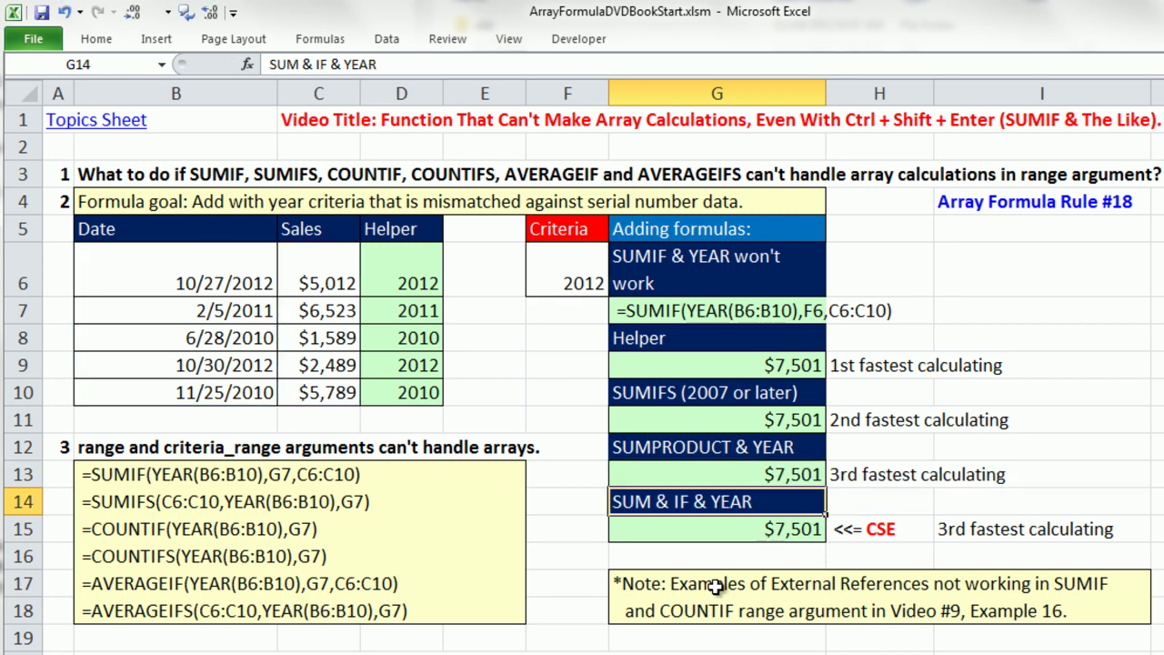
click(711, 528)
key(F2)
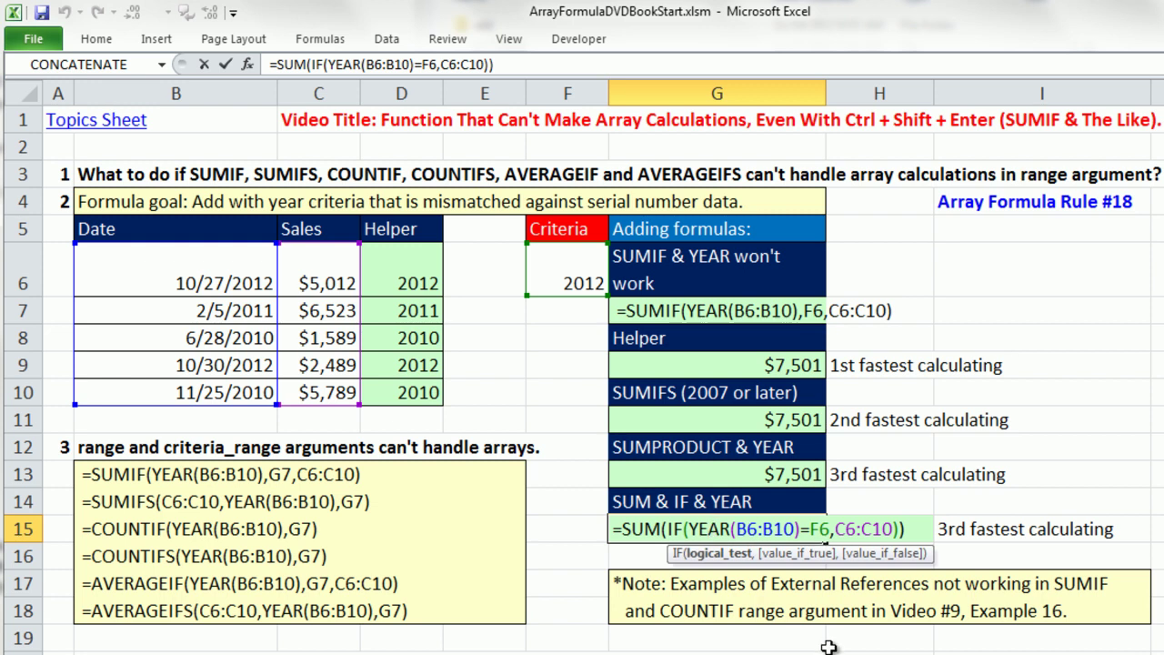
click(708, 529)
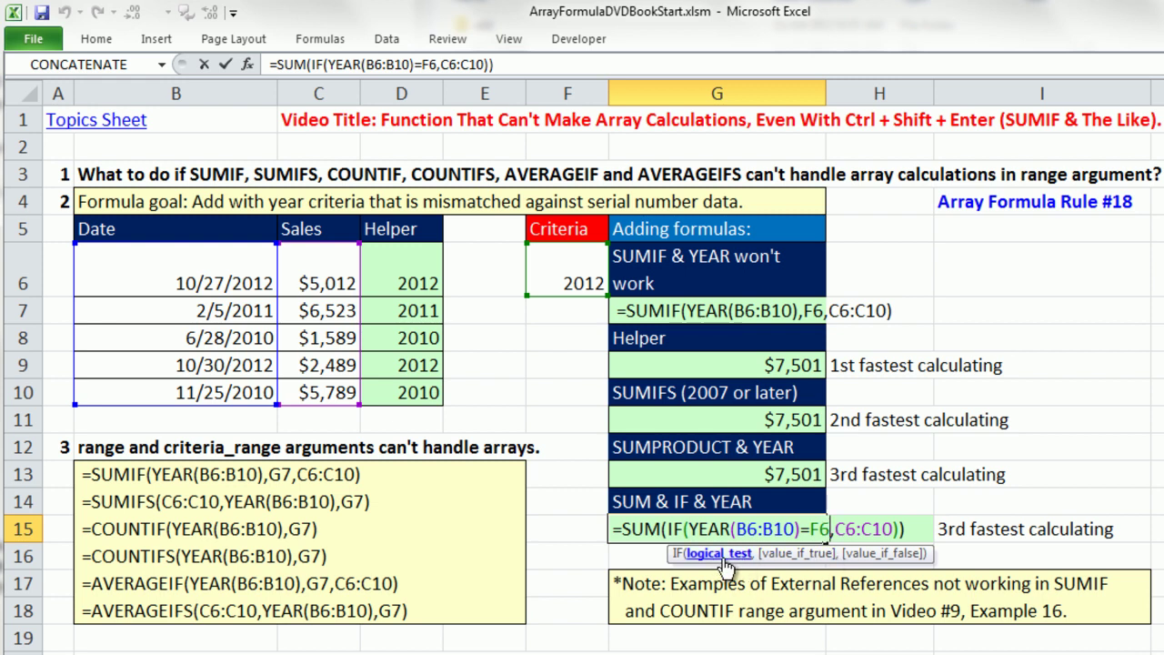
key(Right)
key(Right)
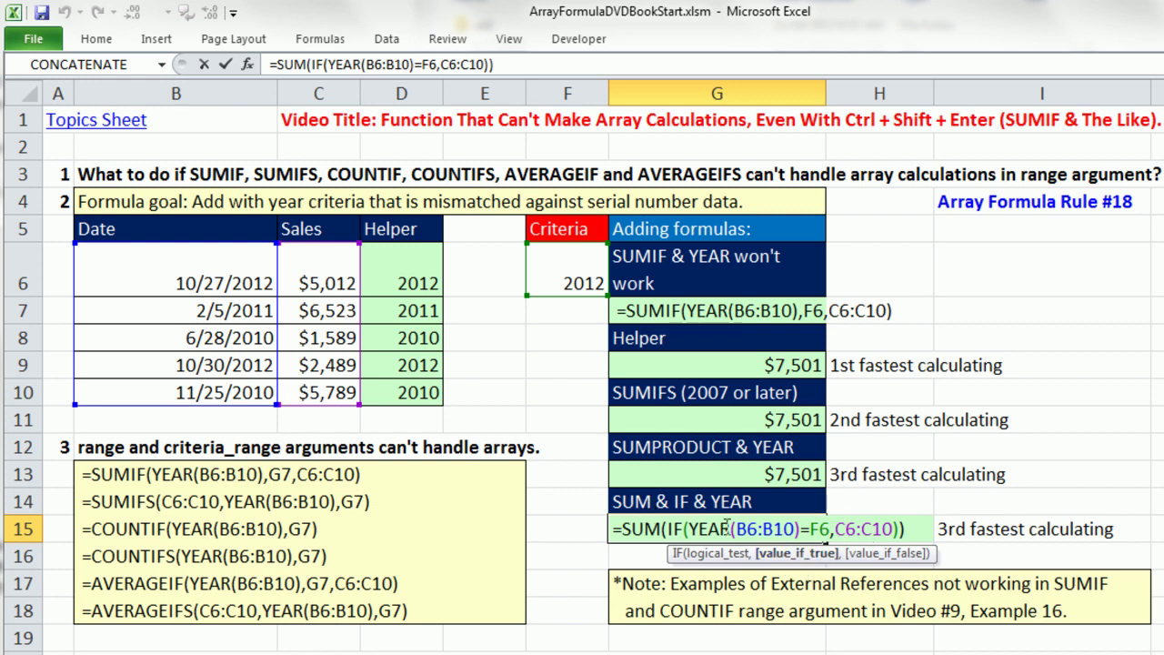
key(ctrl+shift+Return)
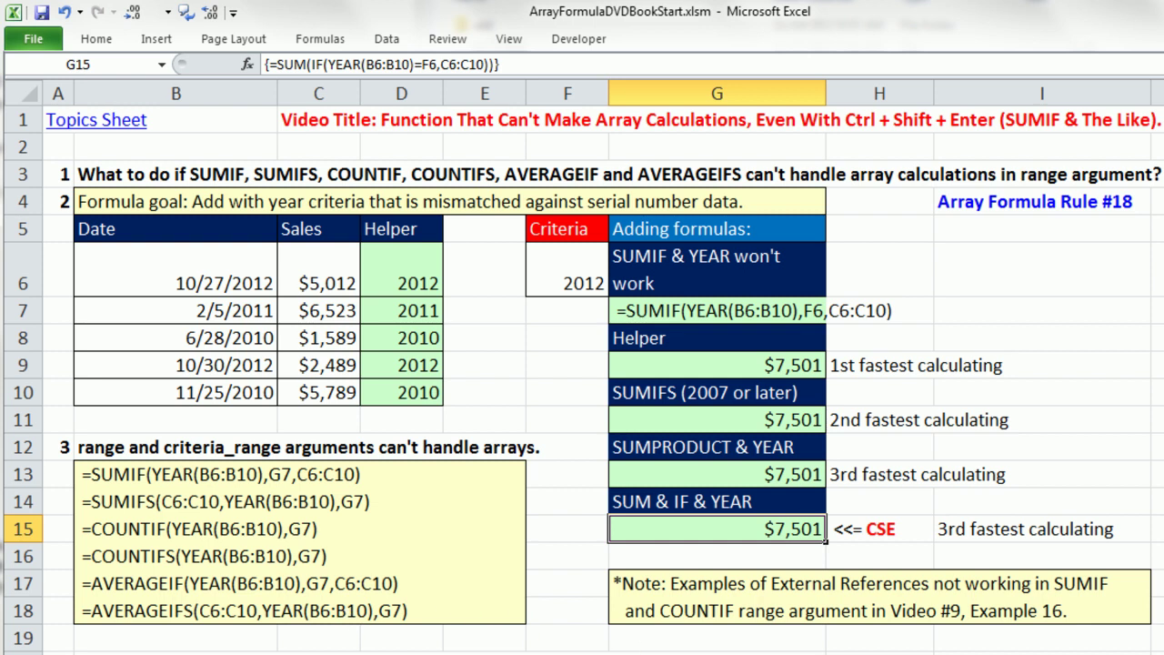
scroll(327, 558, down, 3)
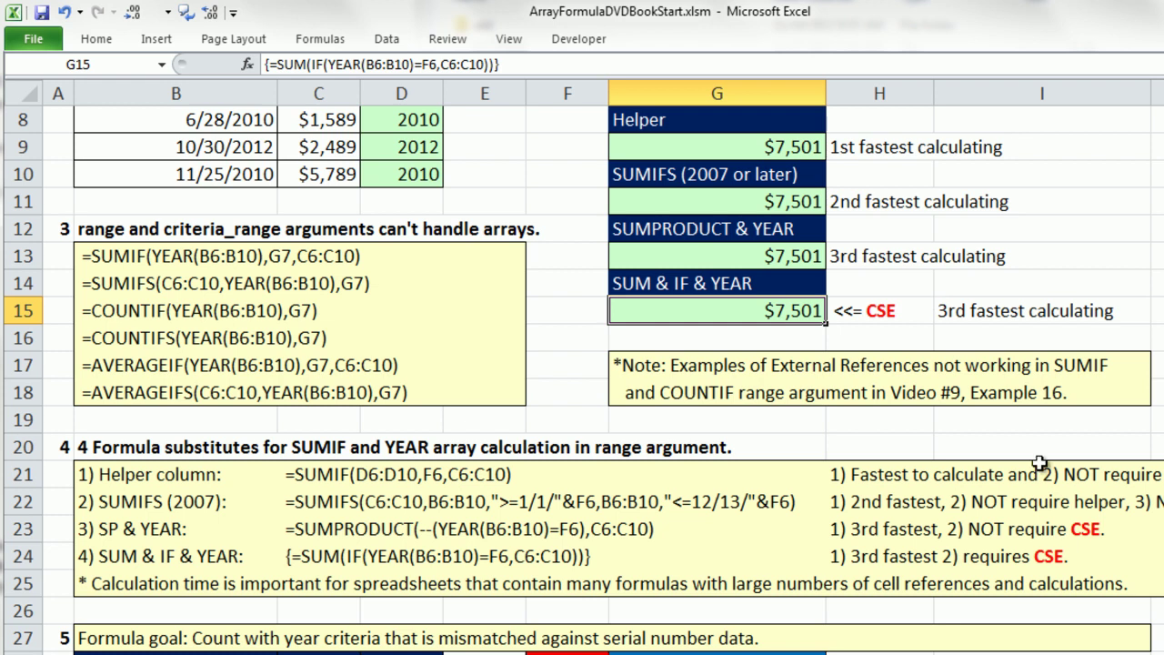
- Scroll down to the counting example, where each formula returns 2 for 2012
scroll(582, 380, down, 5)
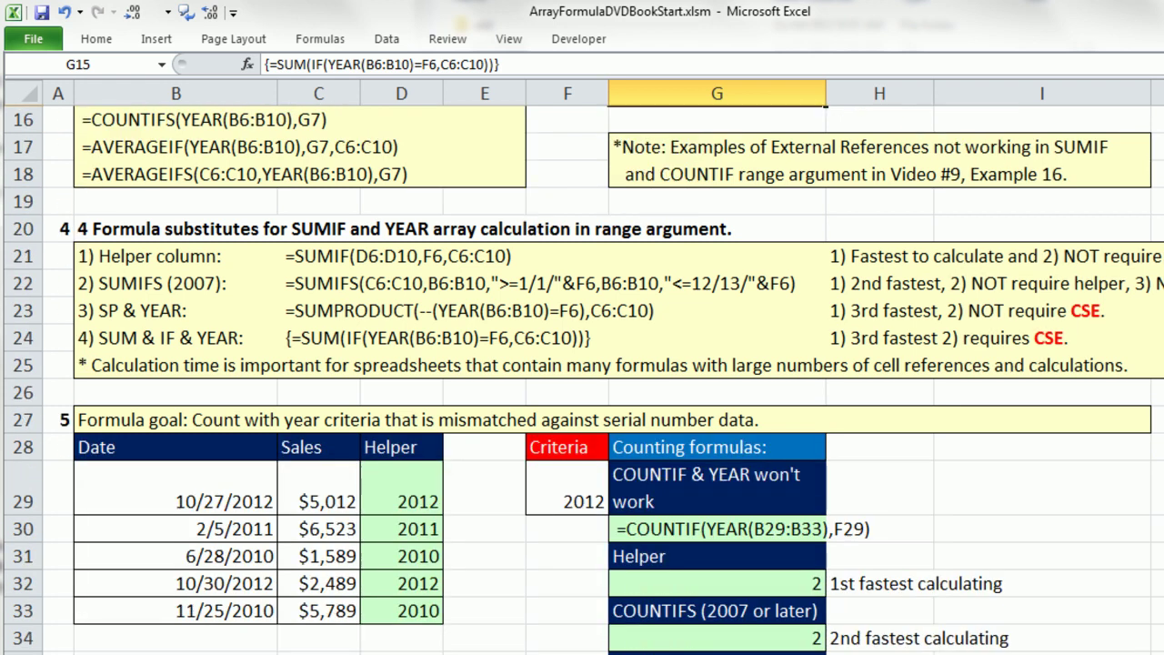
scroll(582, 379, down, 1)
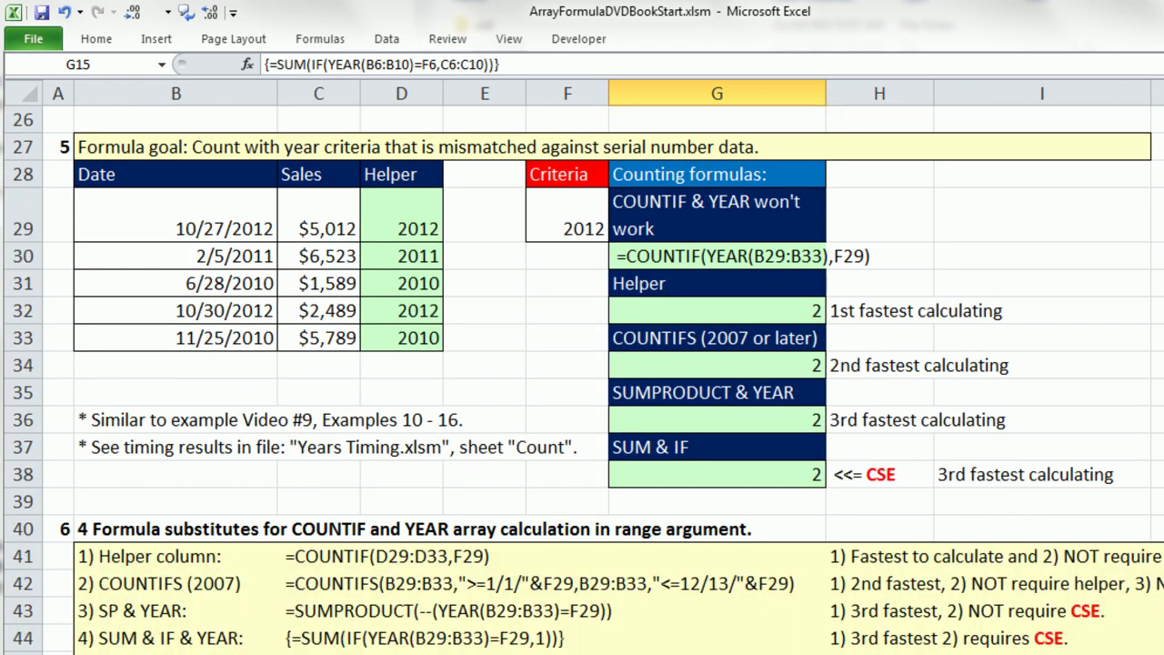
click(616, 259)
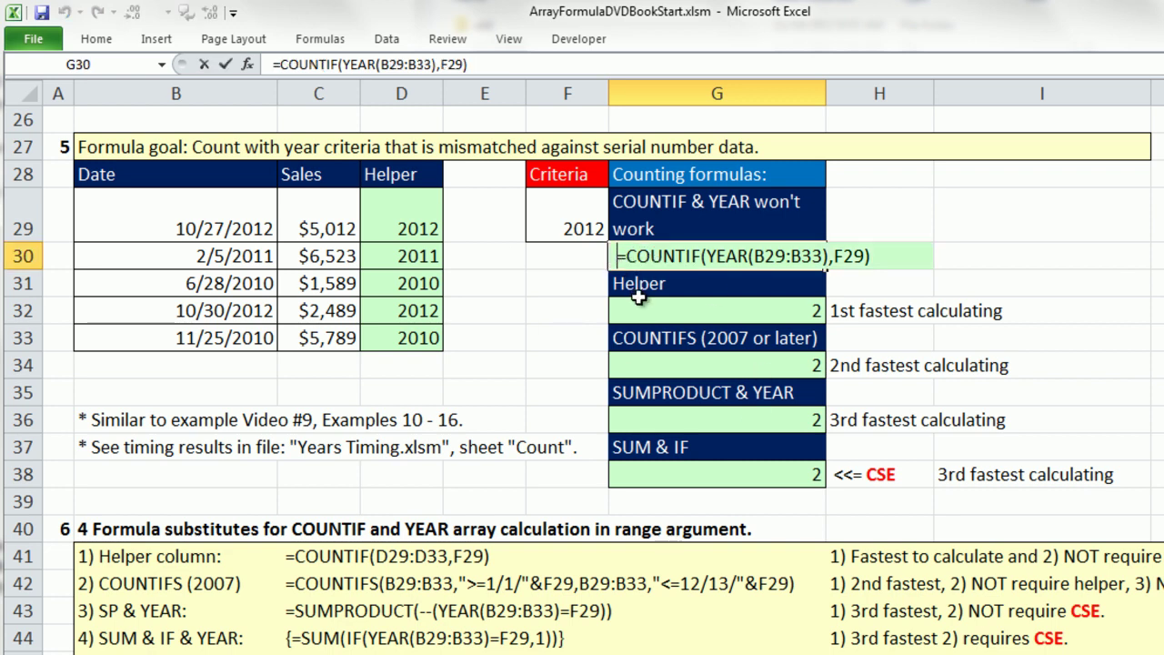
key(F2)
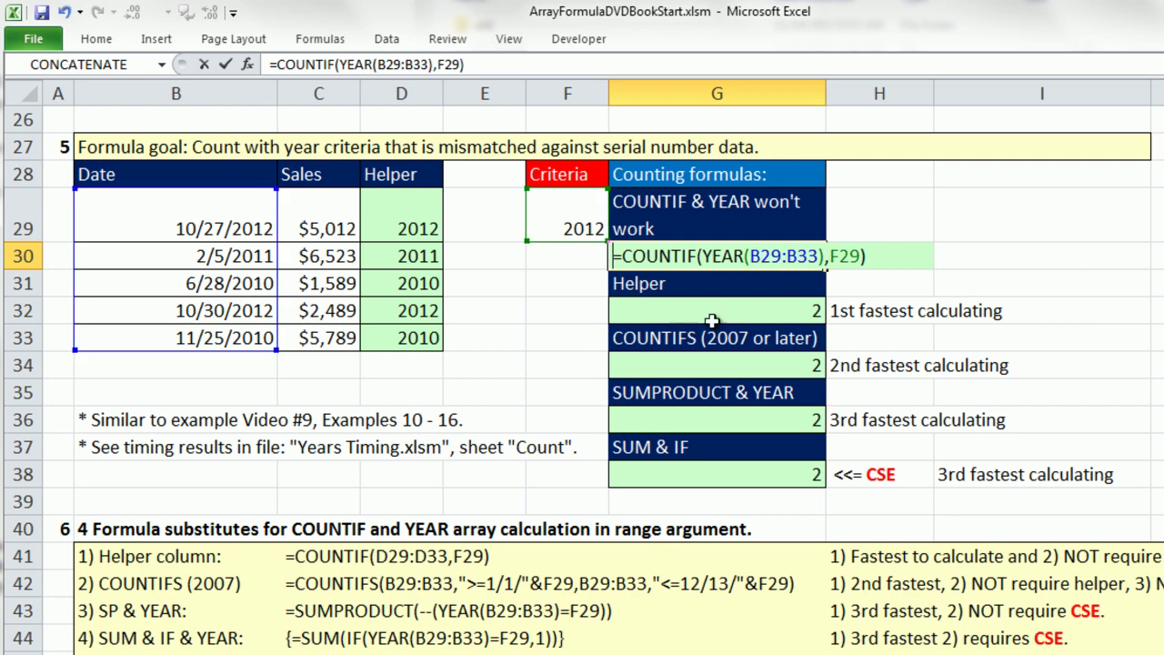
click(770, 257)
click(724, 258)
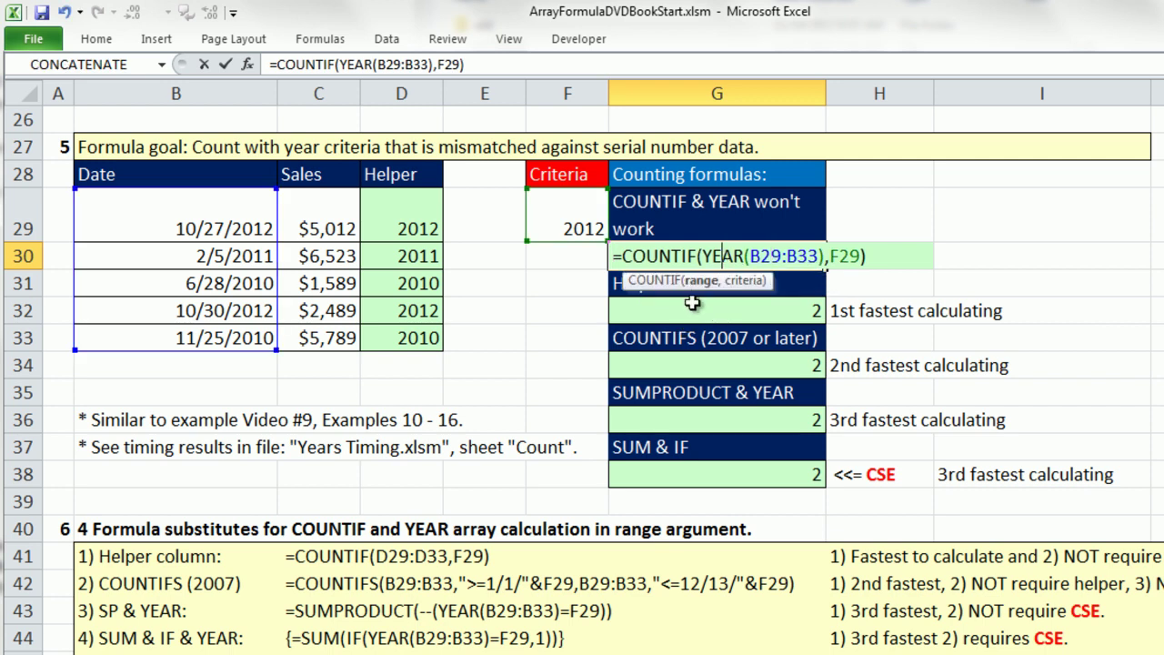
key(Return)
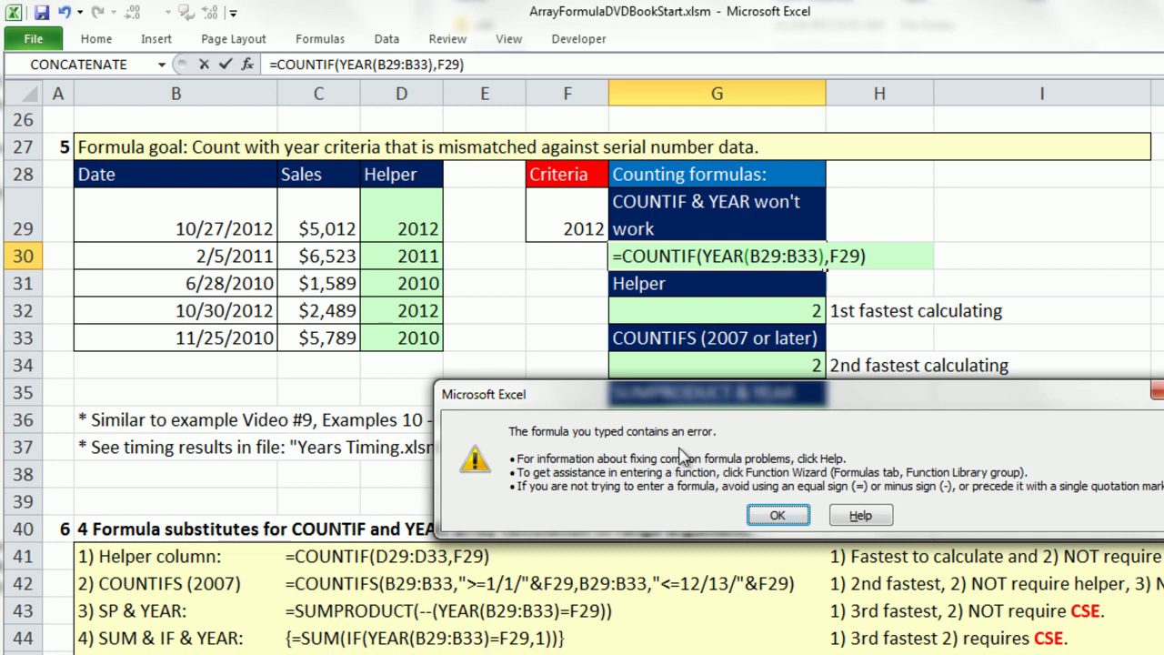
key(Return)
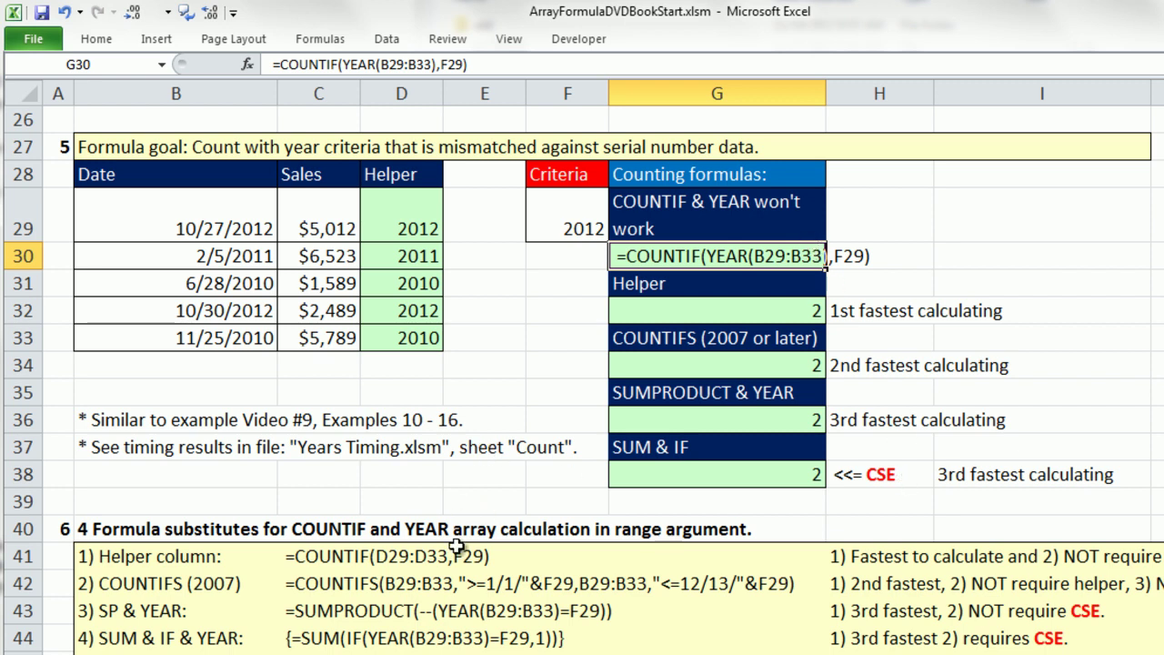
- Scroll to the averaging example and highlight YEAR(B49:B53) as G50's AVERAGEIF range argument
scroll(583, 380, down, 5)
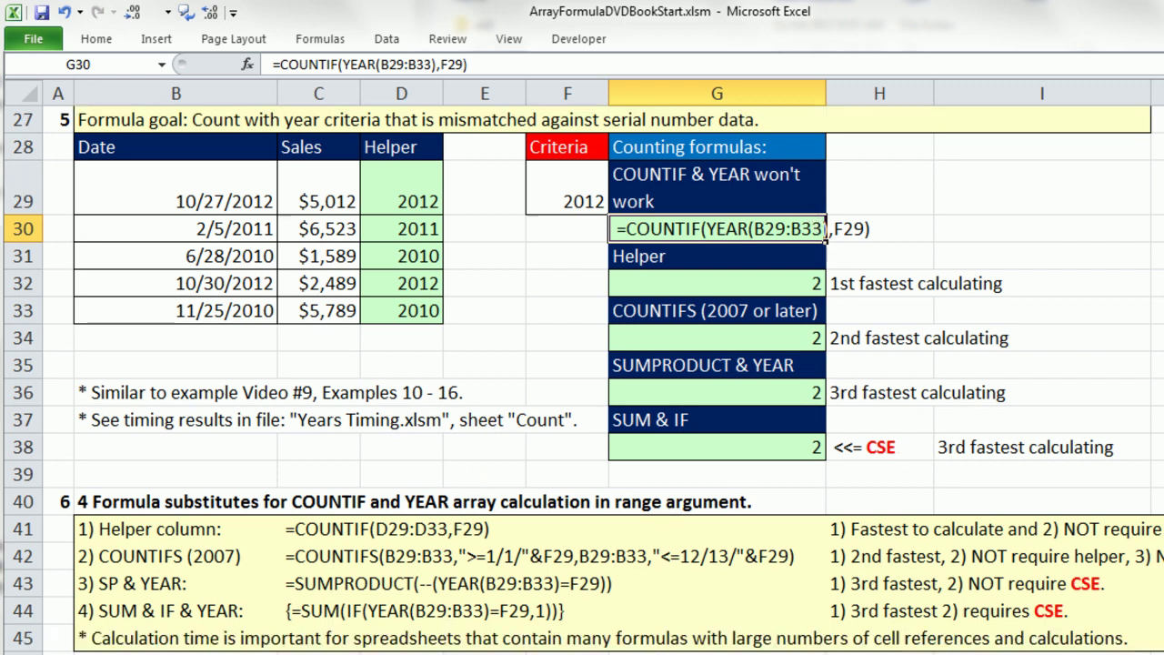
scroll(582, 380, down, 2)
scroll(582, 380, down, 1)
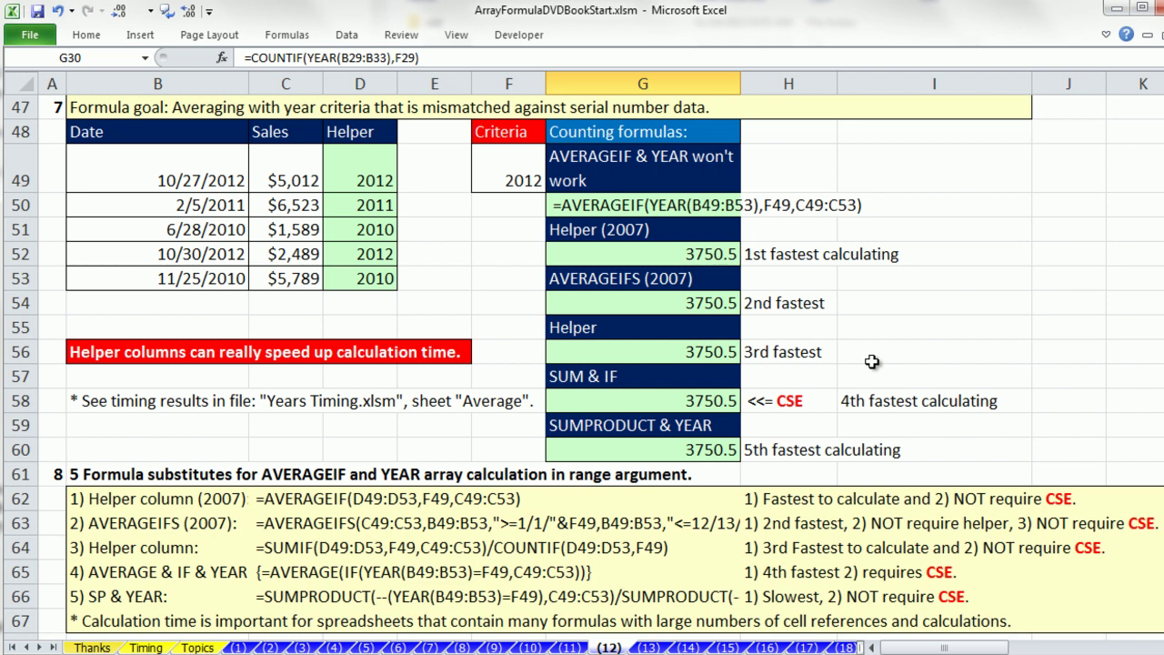
double_click(555, 205)
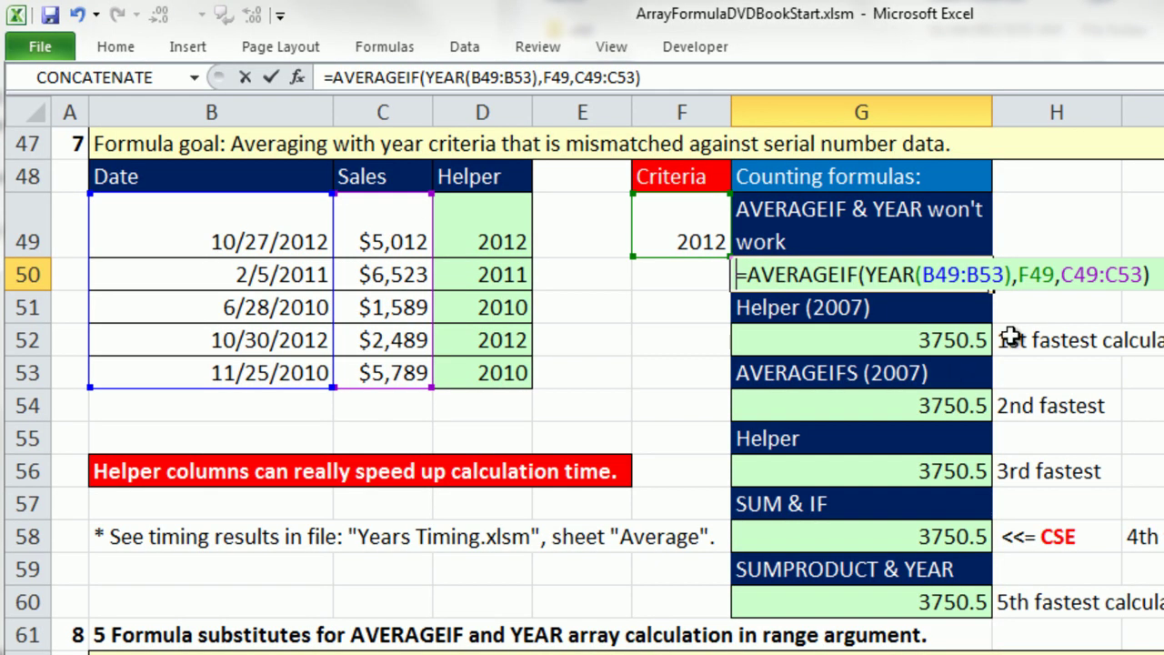
click(841, 273)
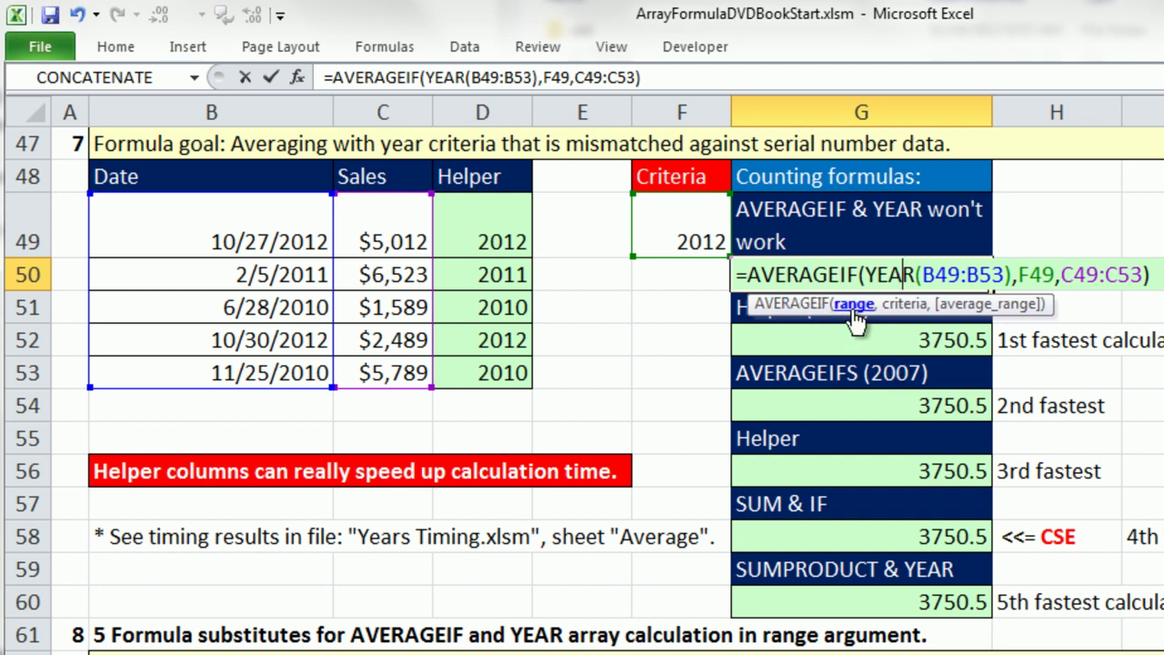
click(855, 307)
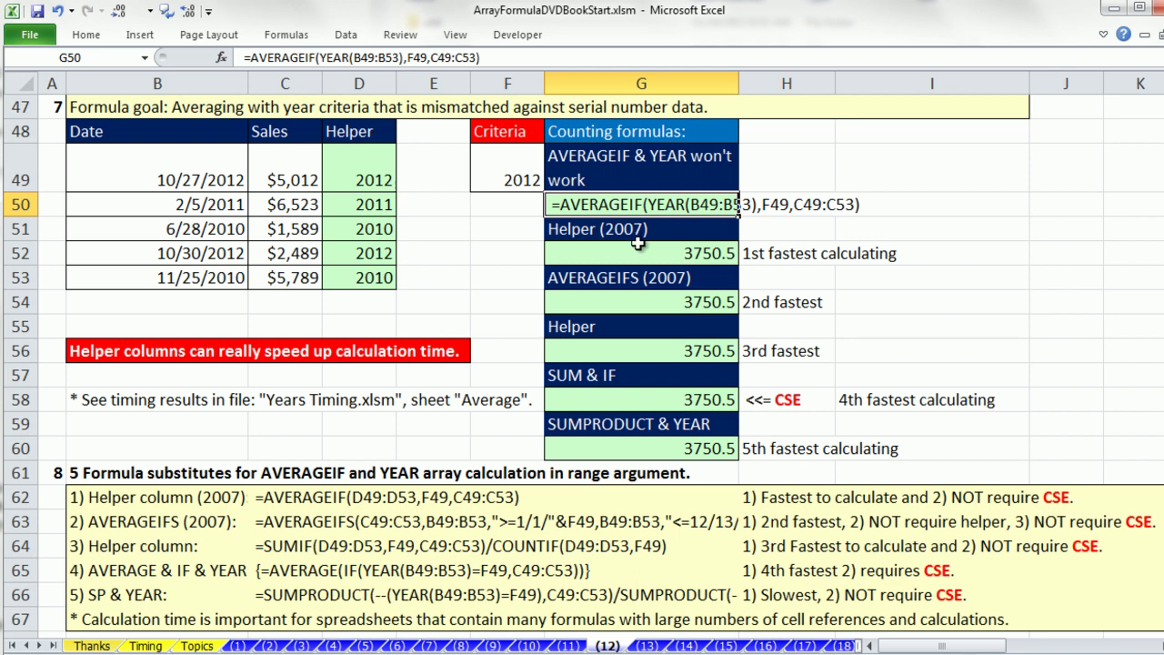
- Check the G52 AVERAGEIF, G54 AVERAGEIFS and G56 SUMIF/COUNTIF formulas, then open G58's AVERAGE(IF)
double_click(639, 243)
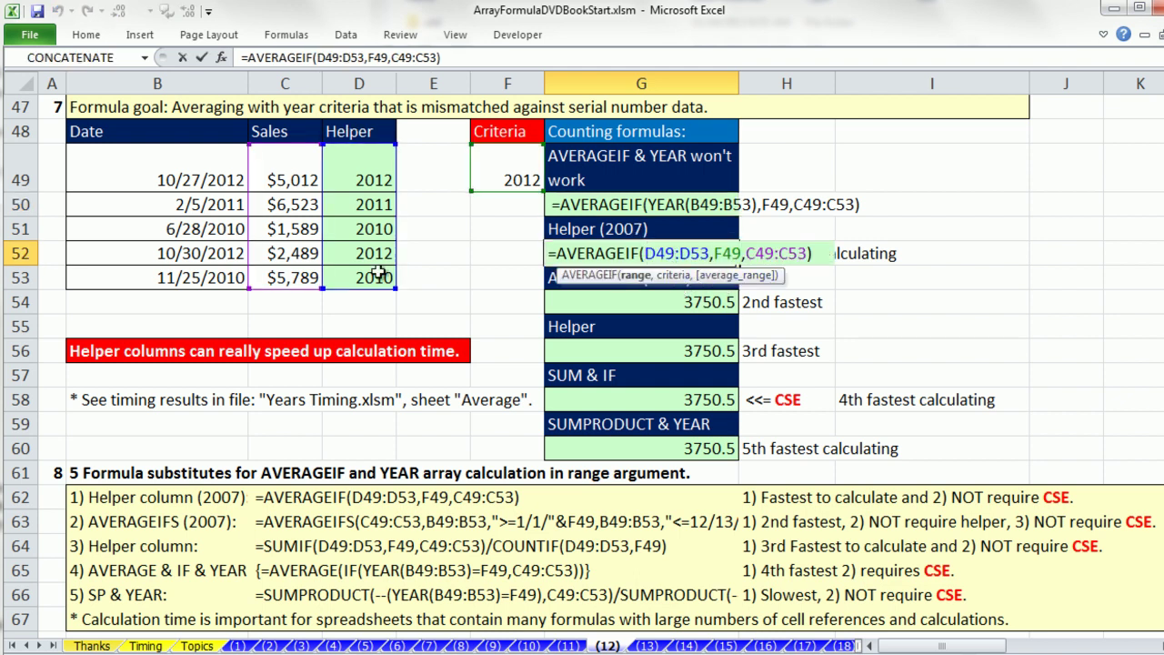
key(Escape)
double_click(660, 302)
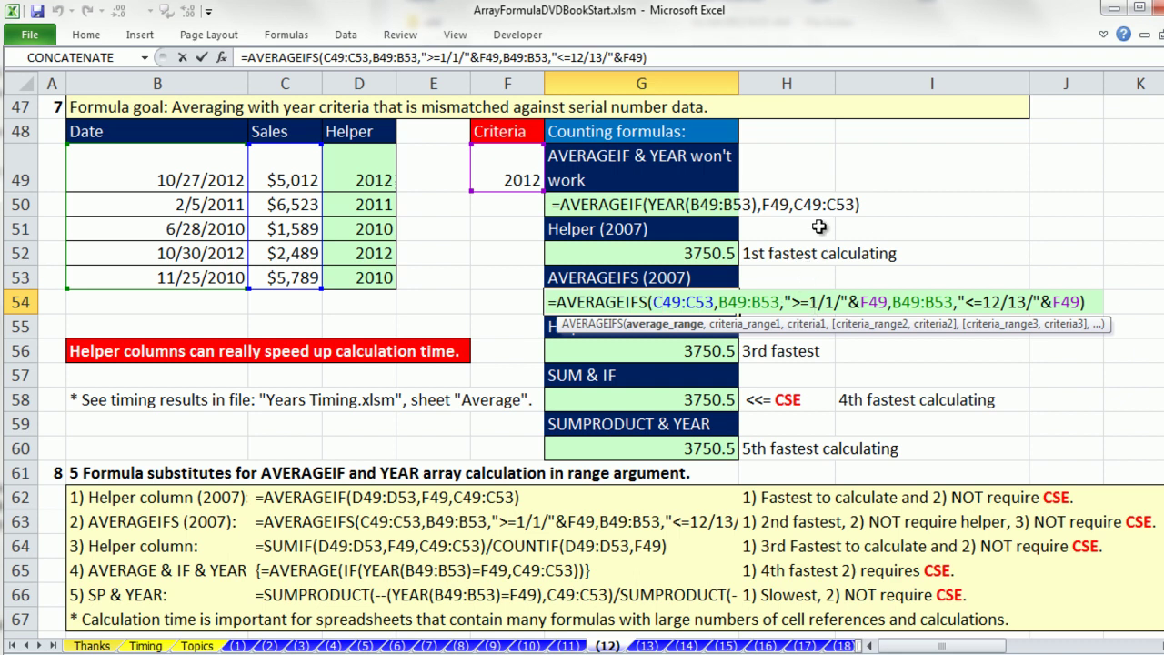
key(Escape)
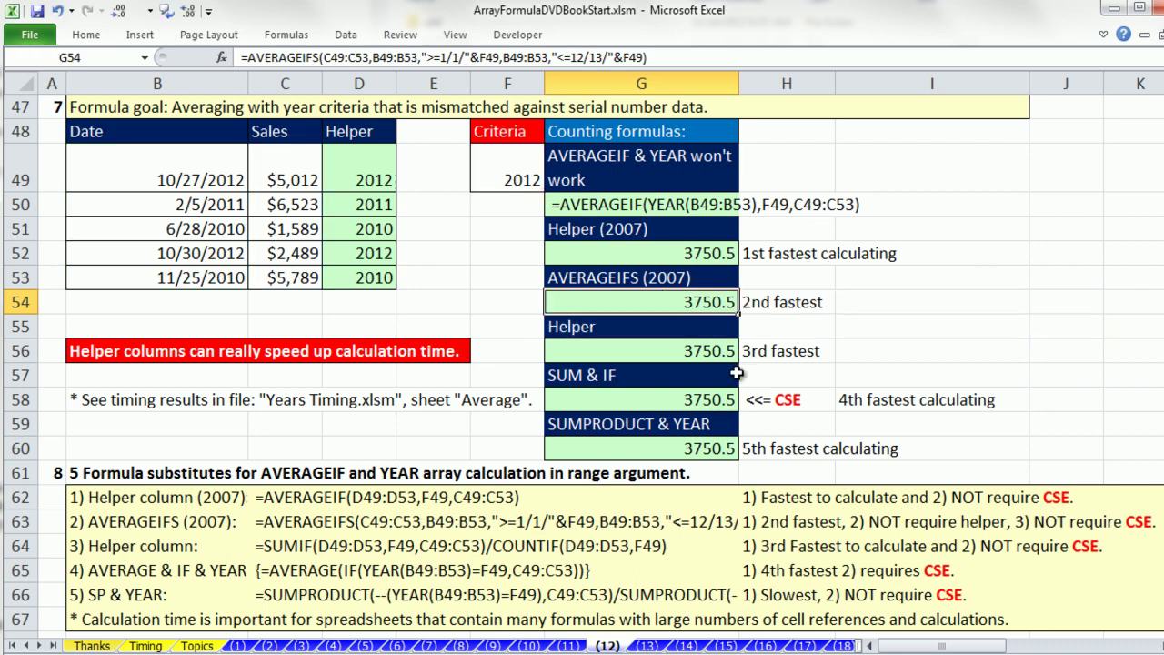
double_click(710, 351)
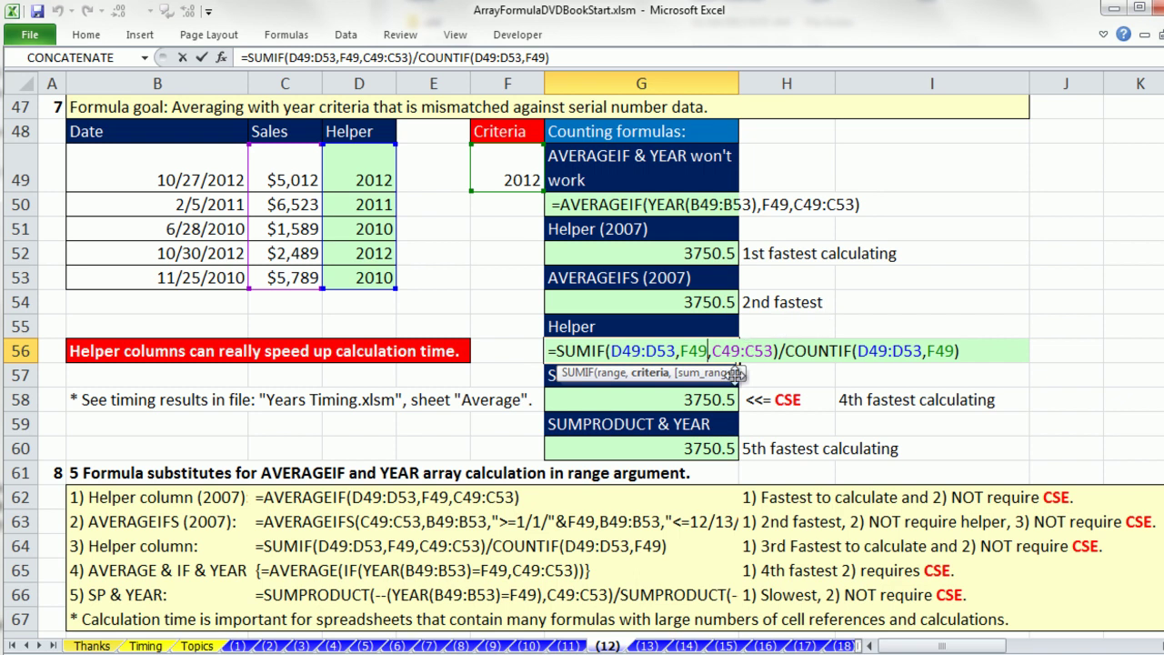
click(653, 400)
double_click(653, 401)
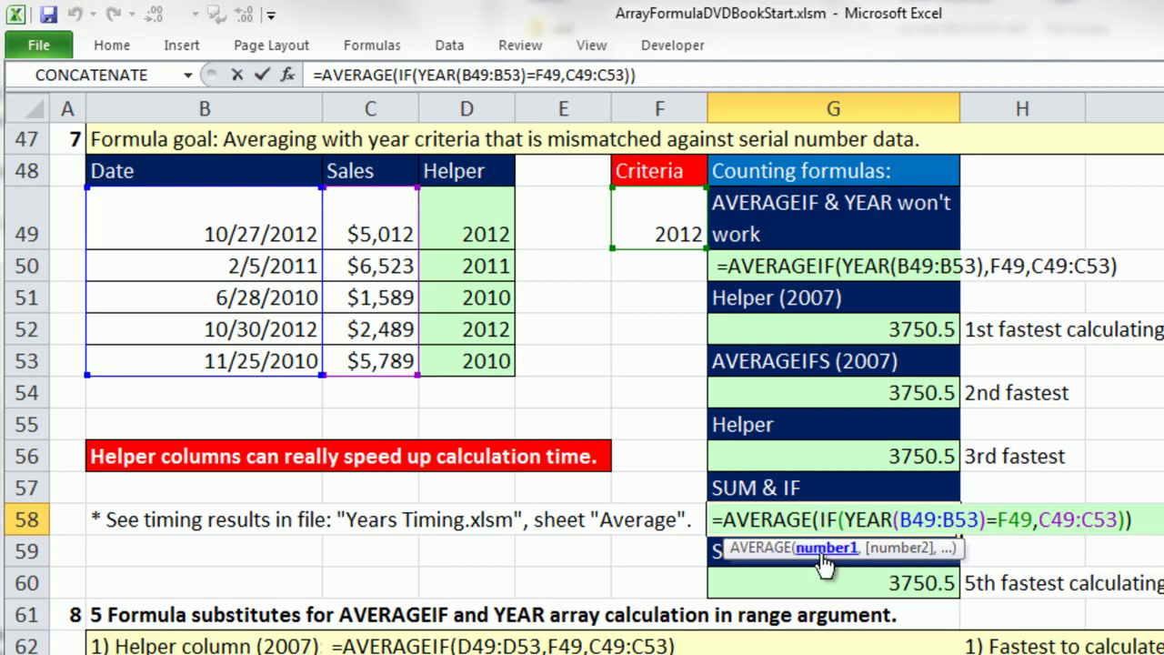
drag(634, 399, 865, 399)
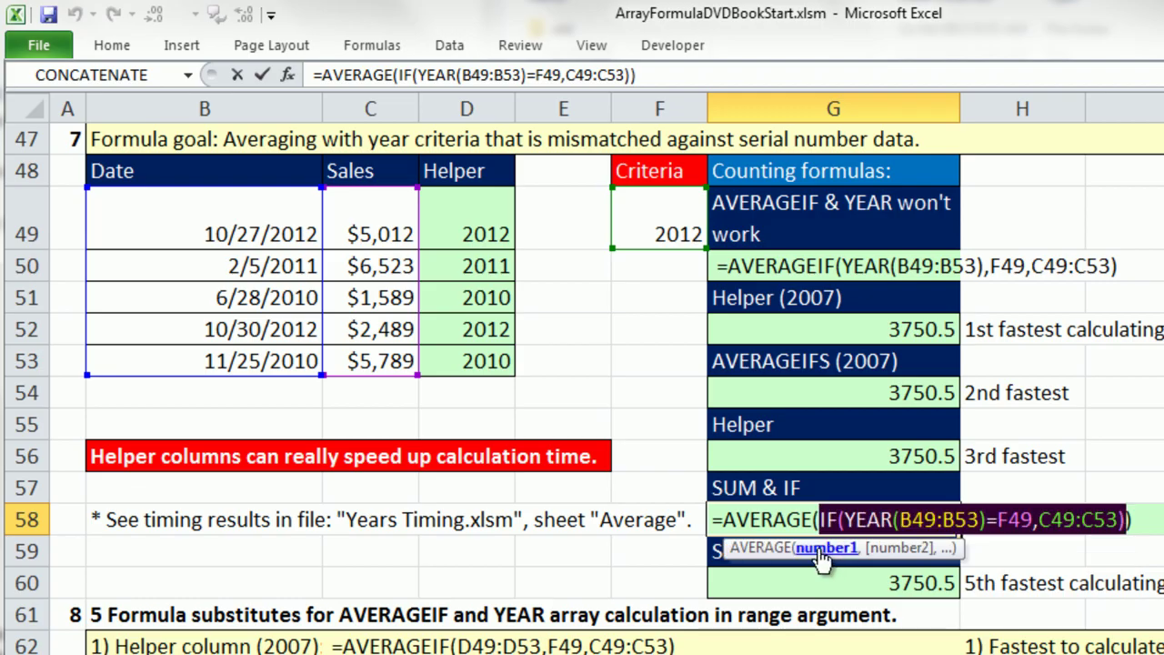
key(F9)
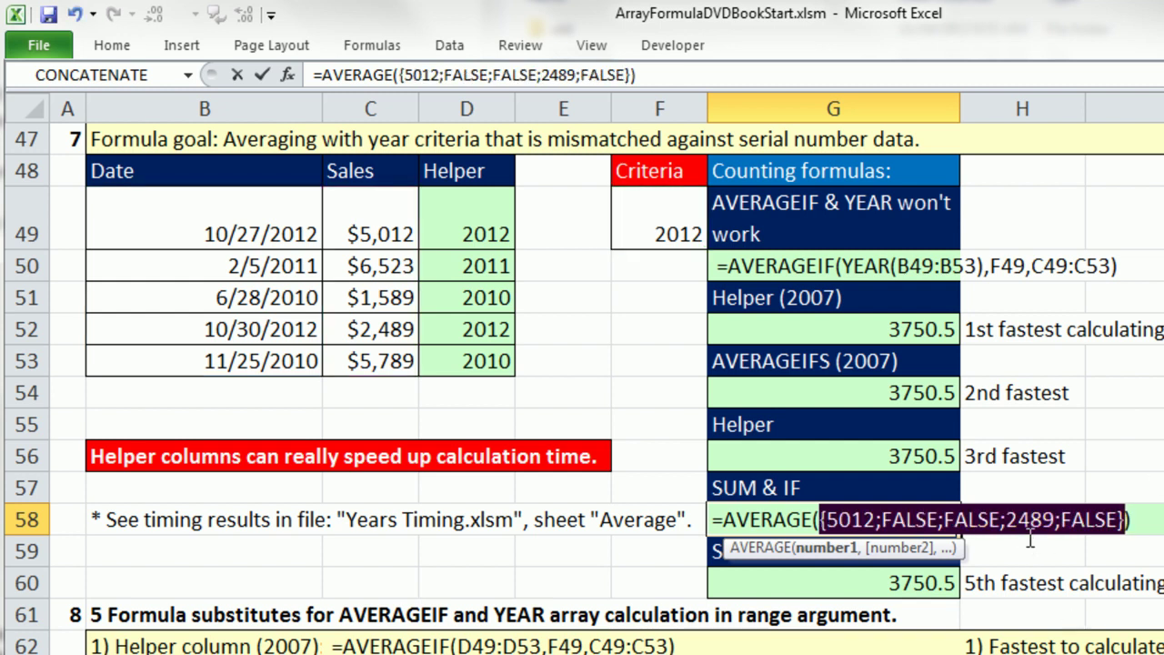
key(Escape)
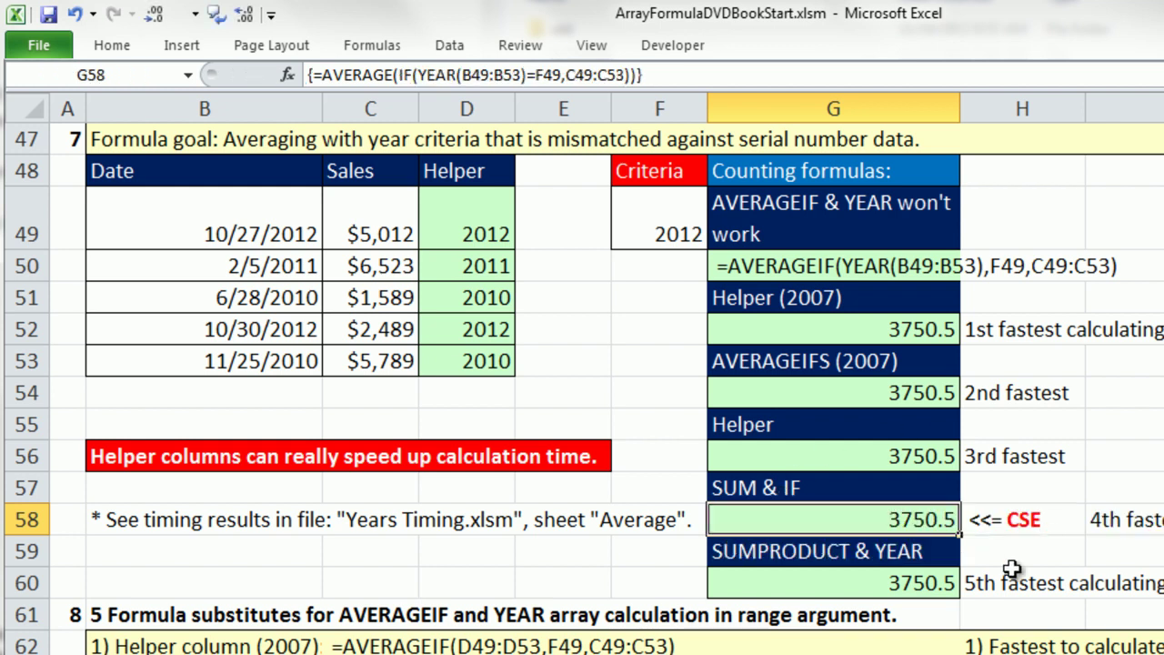
double_click(810, 583)
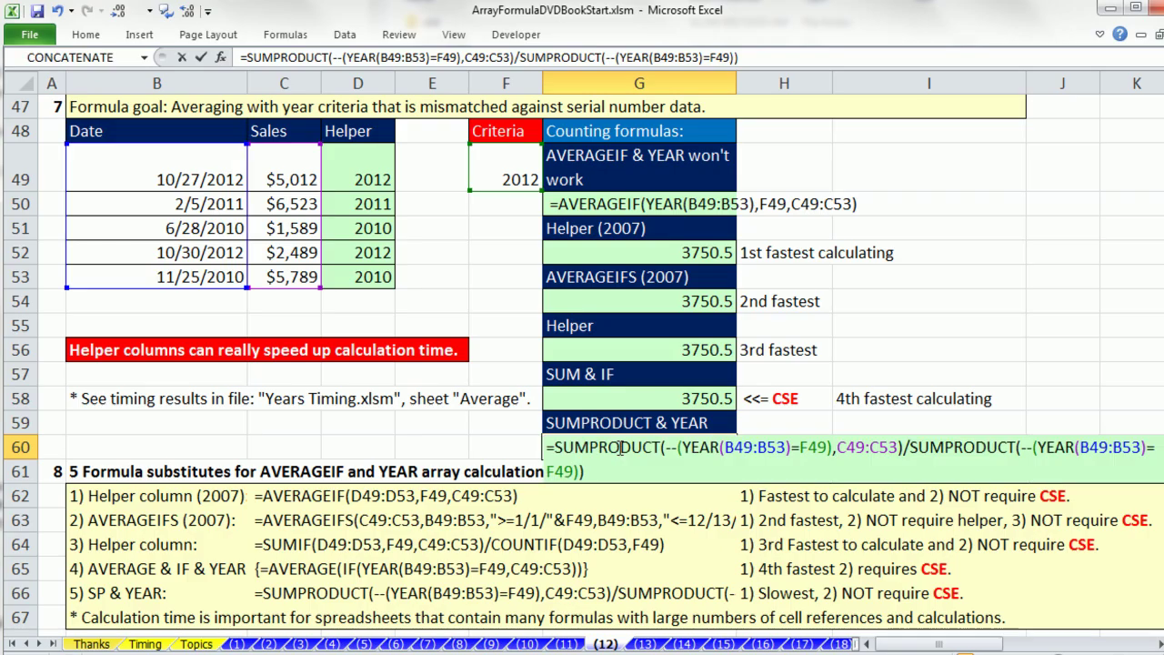
click(619, 447)
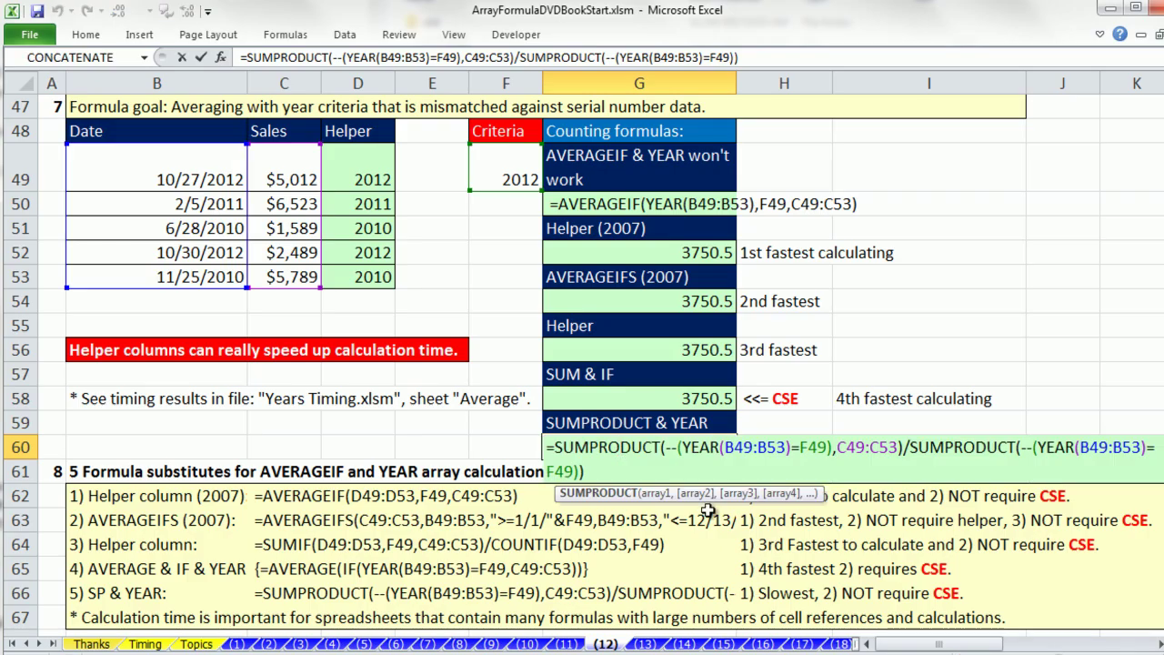
key(Escape)
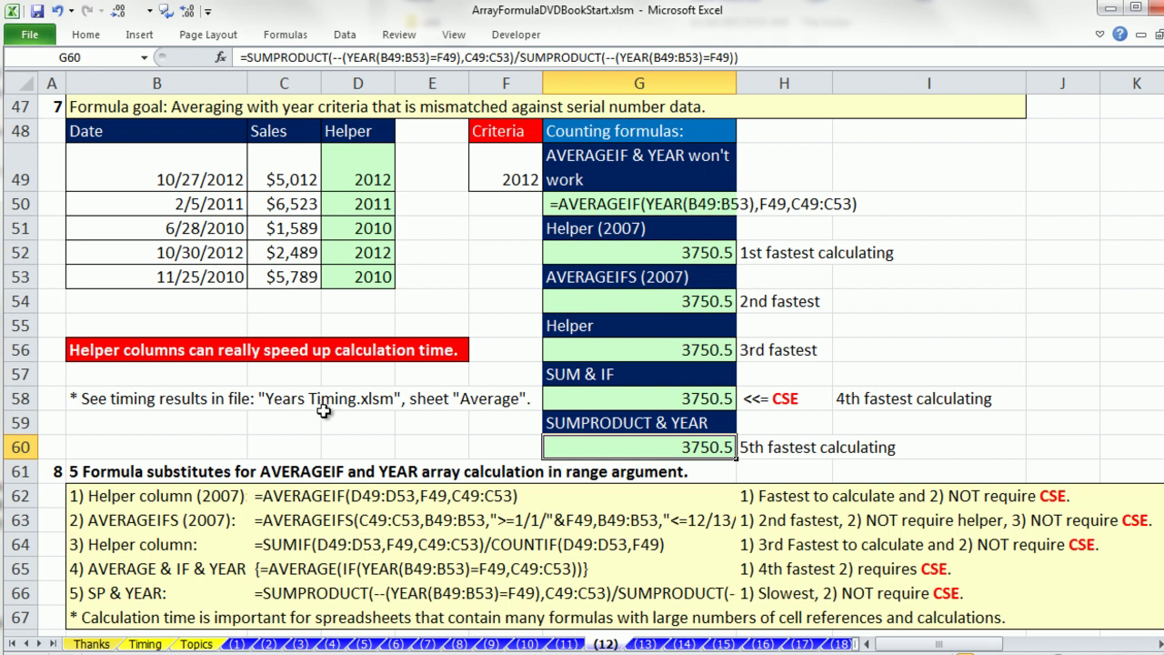
- Open Years Timing.xlsm from ArrayFormulaVideoSeries\Timing Formulas
key(ctrl+o)
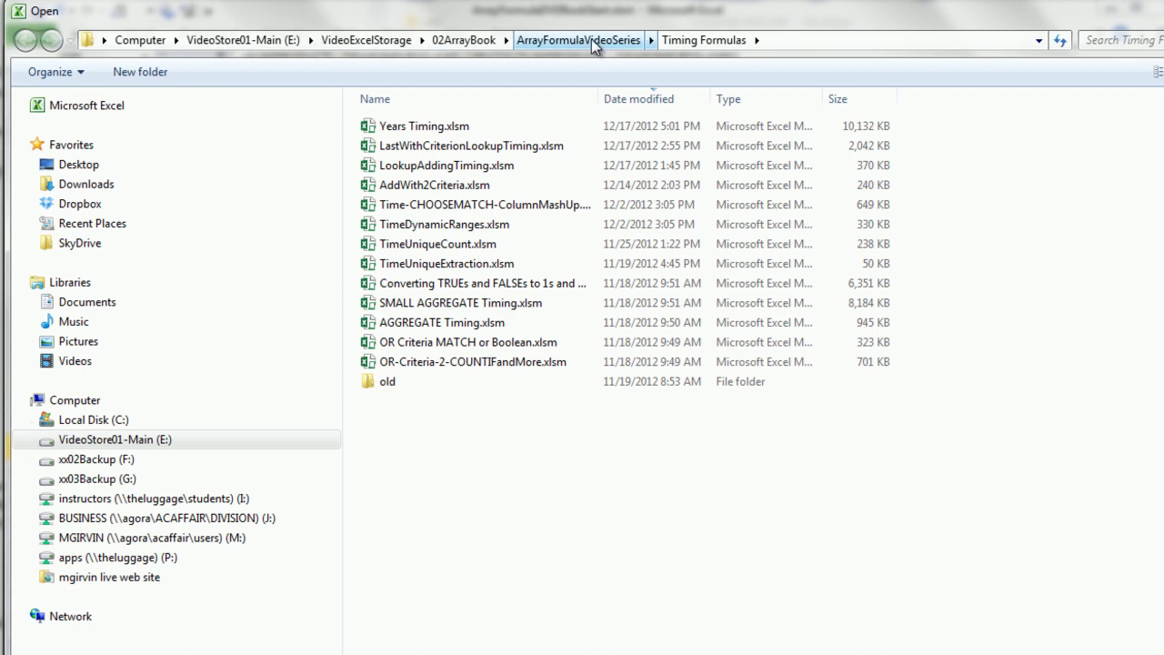
click(582, 41)
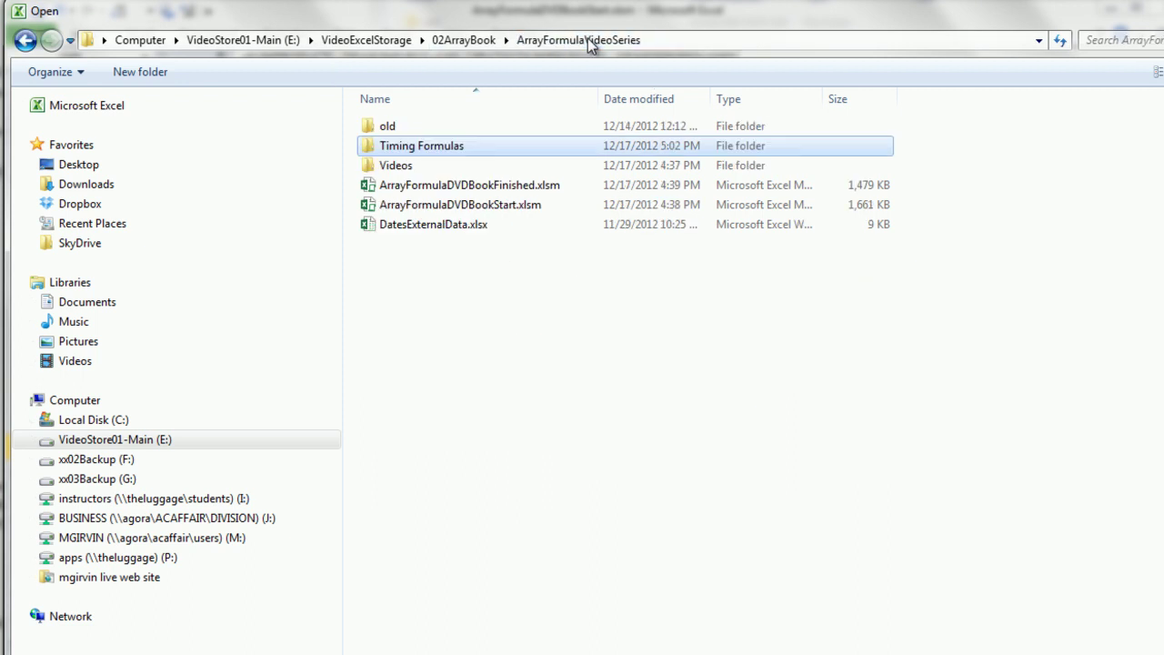
double_click(406, 151)
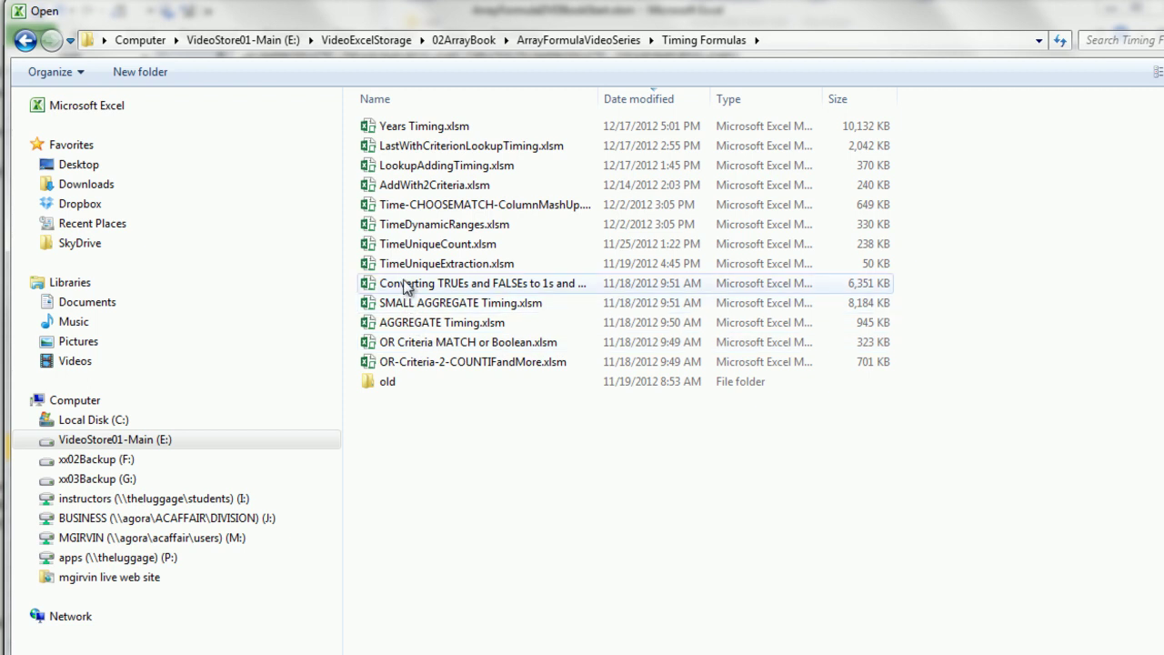
double_click(415, 126)
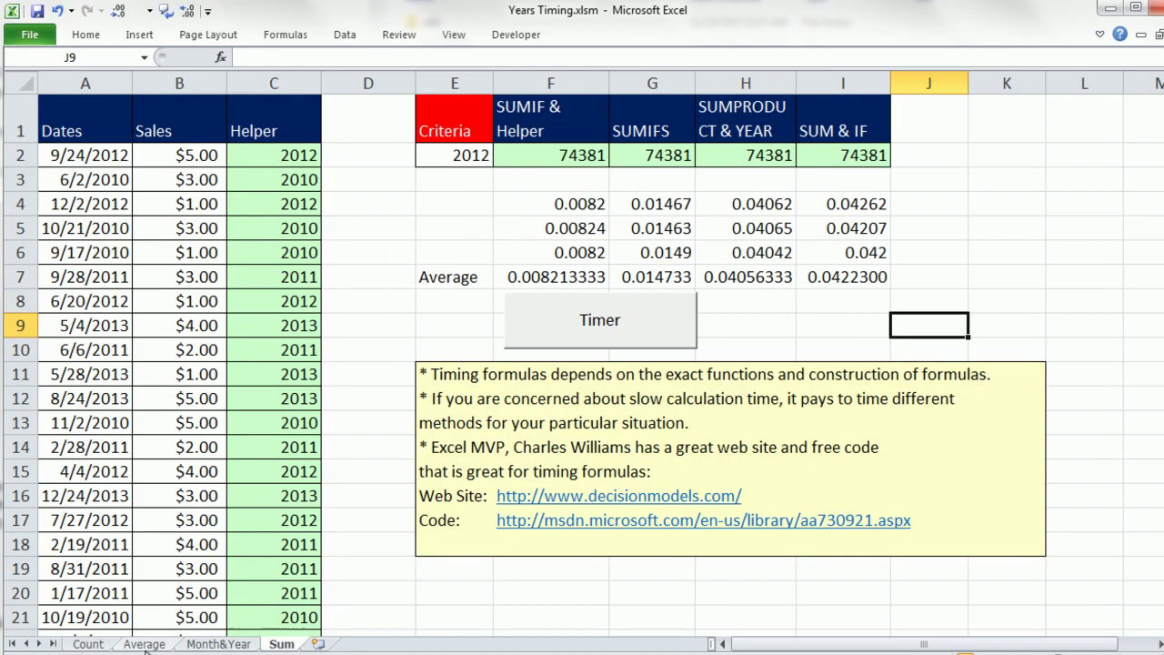
- Step through the Count and Sum timing sheets to the Average sheet's 4501.23 results
click(95, 645)
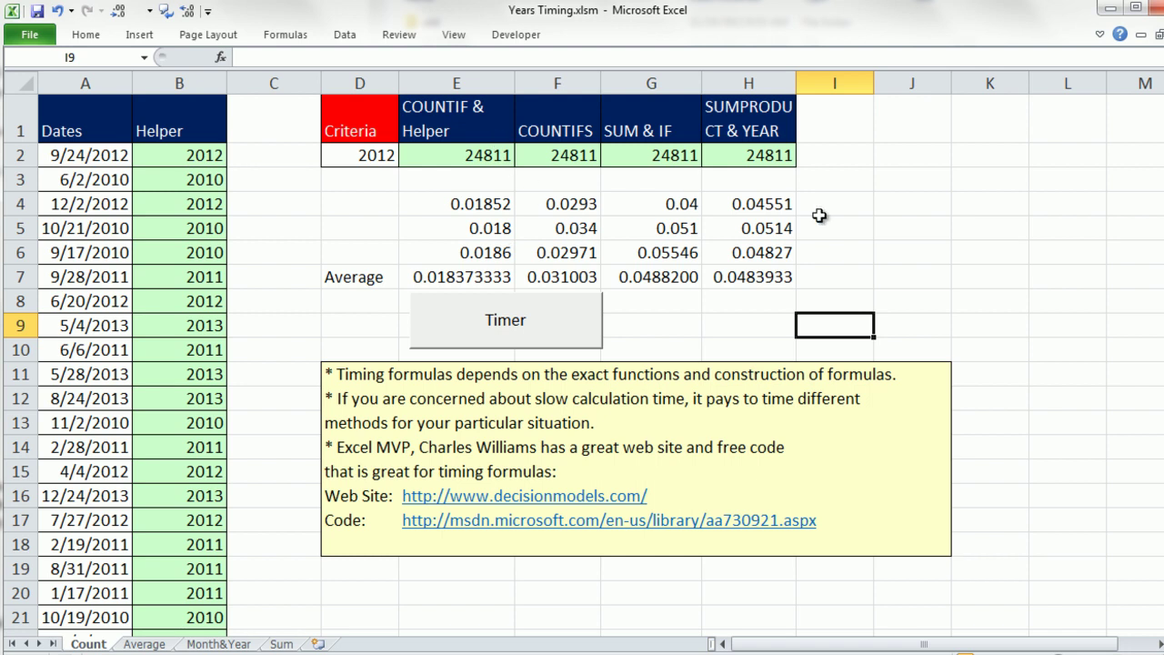
click(282, 644)
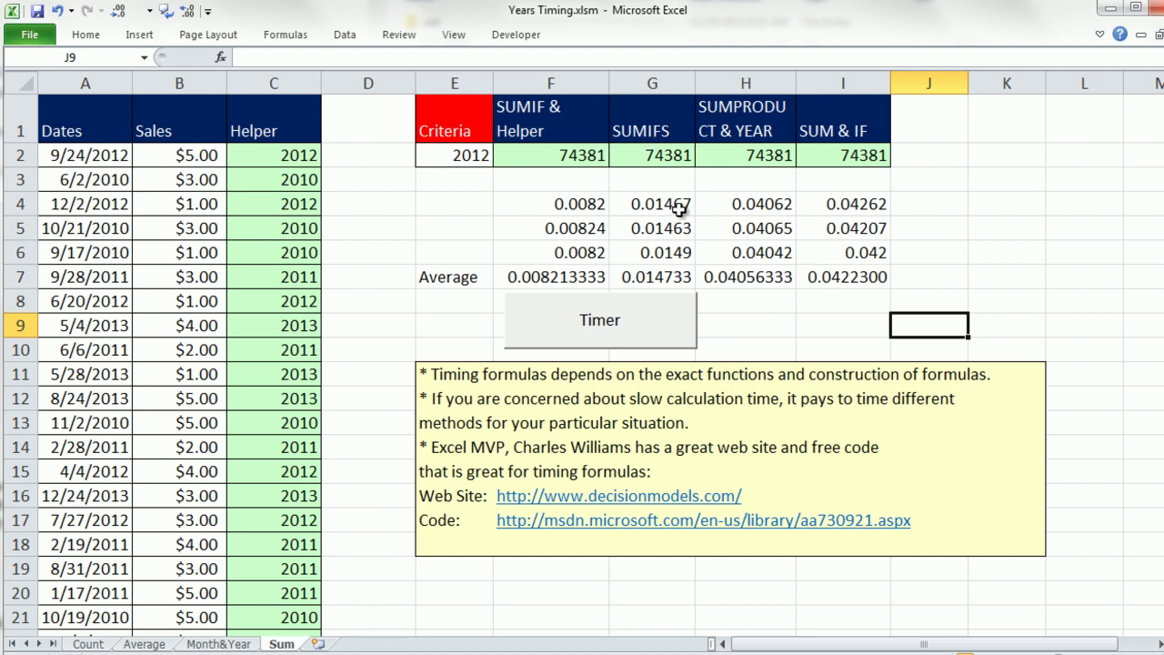
click(143, 644)
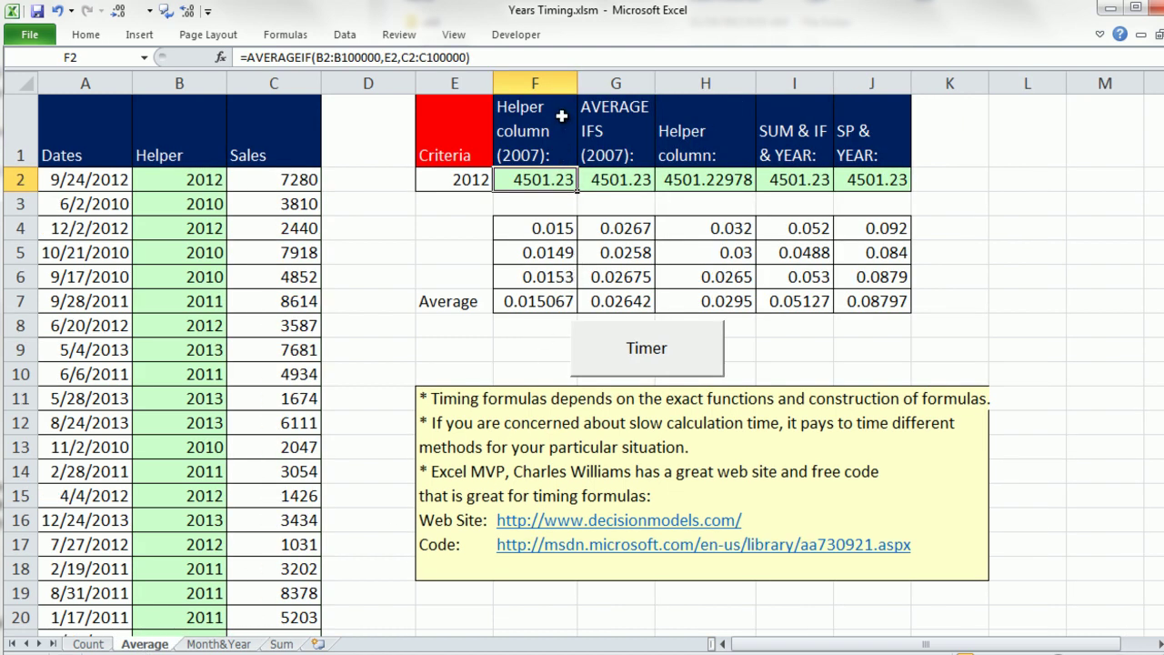
double_click(797, 180)
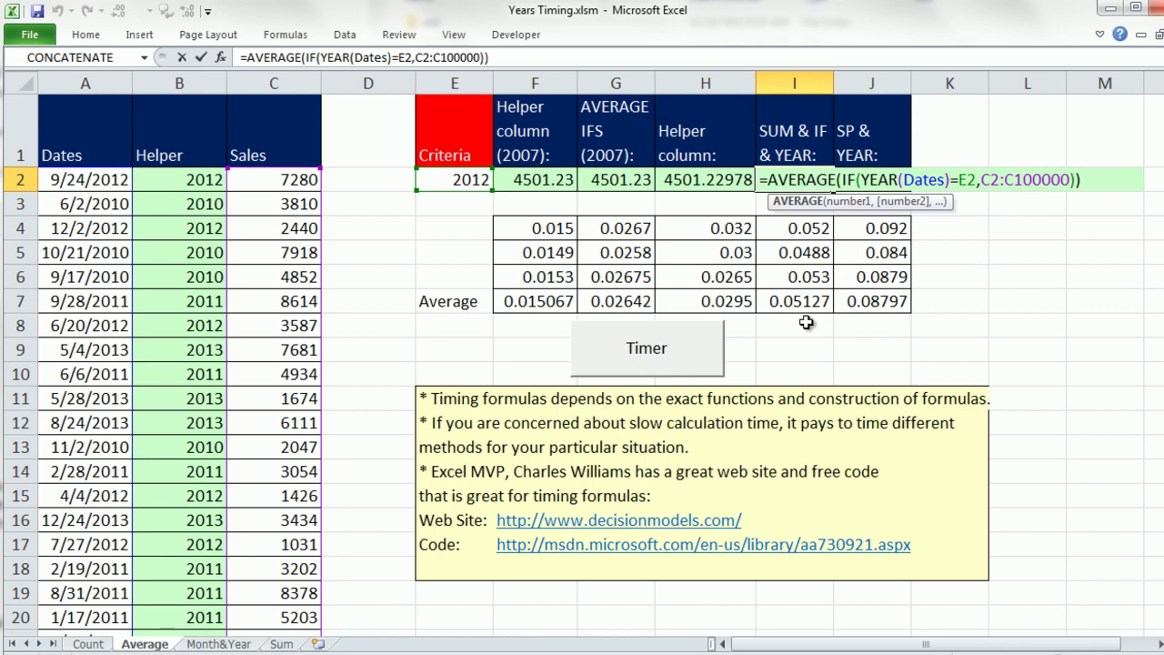
key(Escape)
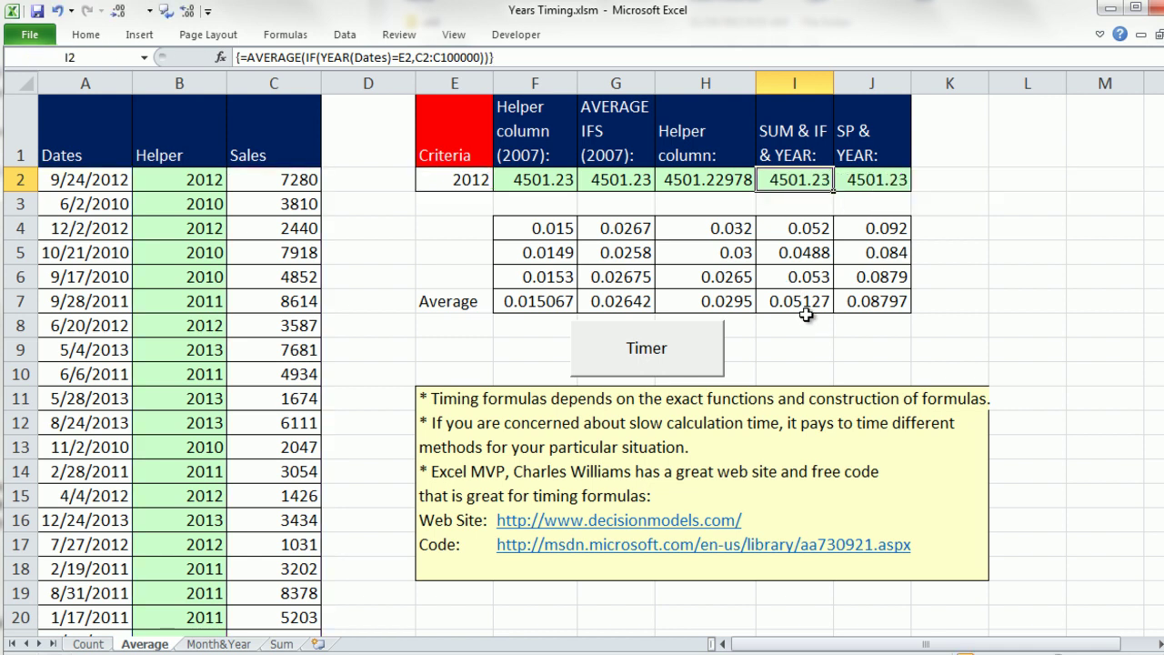
double_click(880, 179)
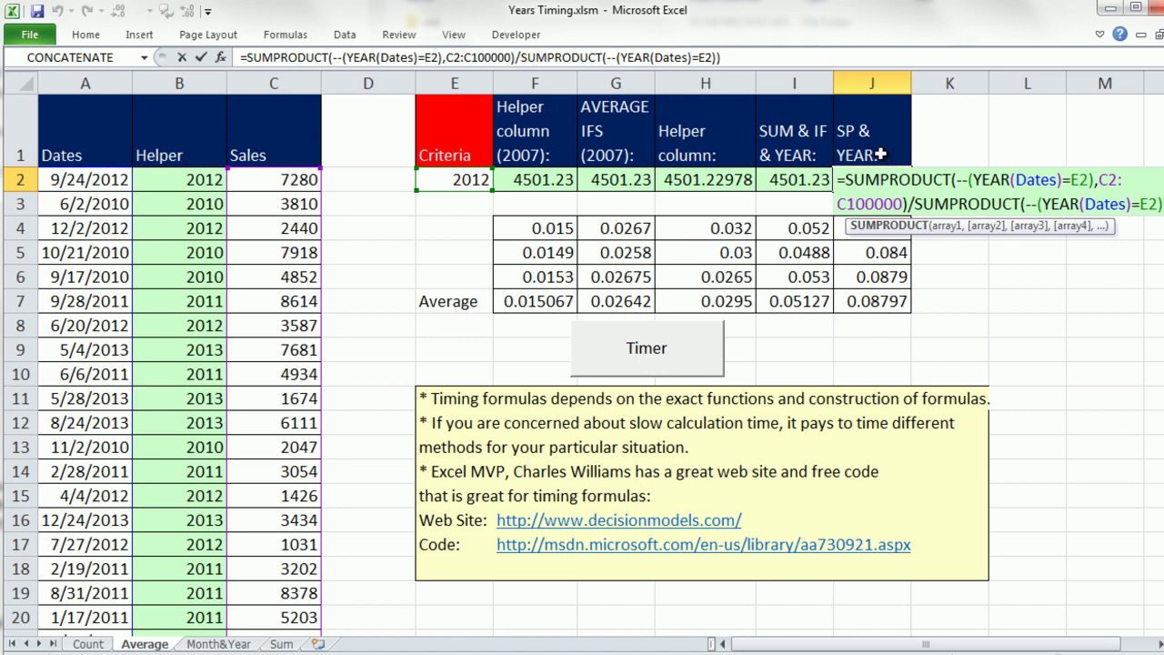
key(Escape)
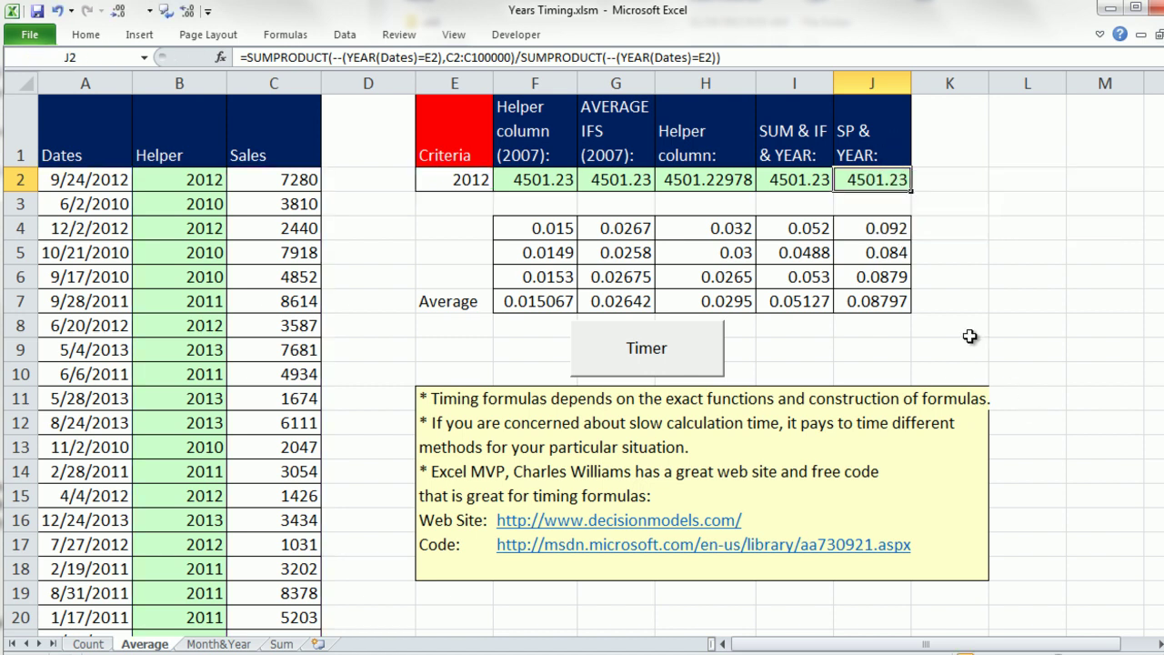
double_click(855, 180)
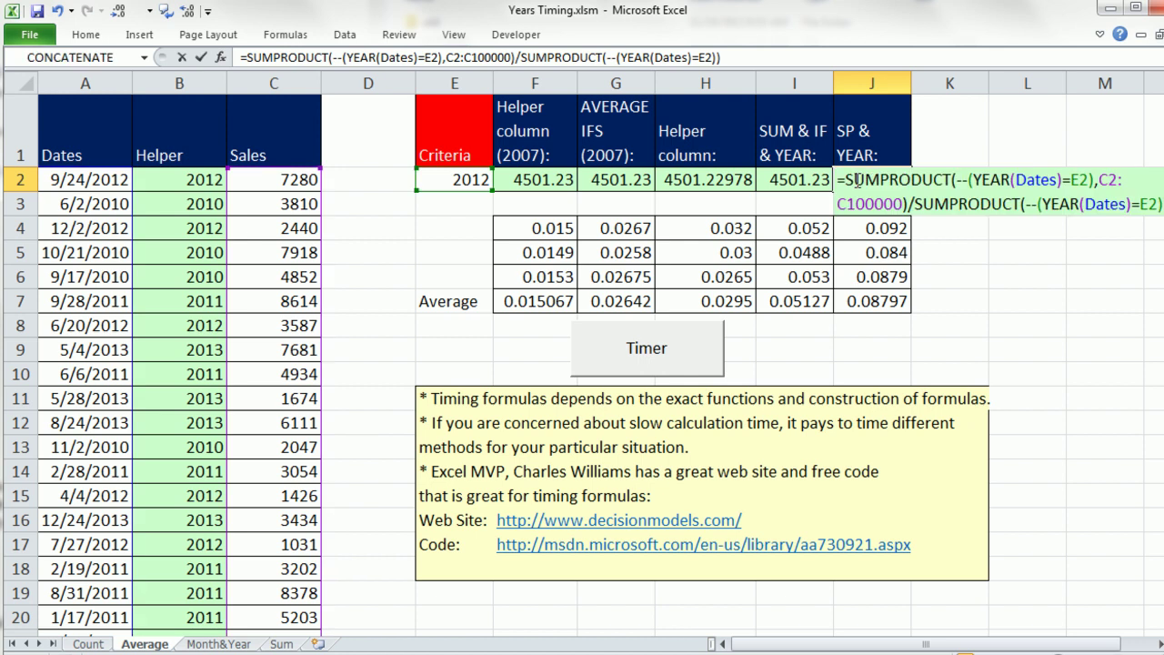
click(797, 188)
double_click(797, 186)
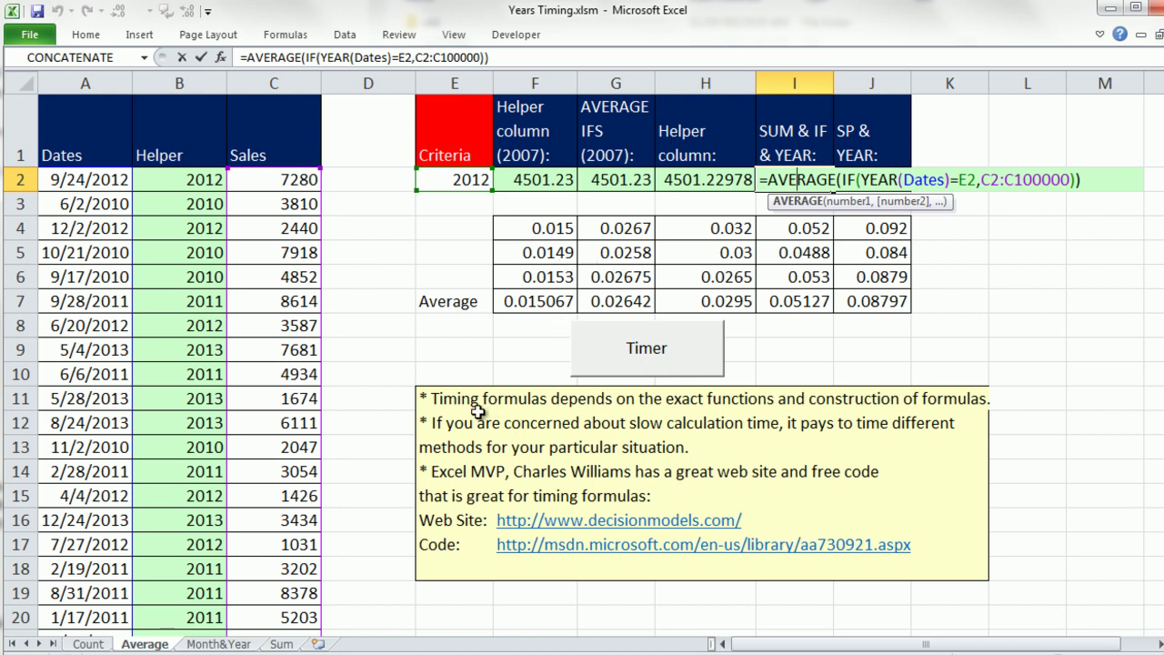
key(ctrl+shift+Return)
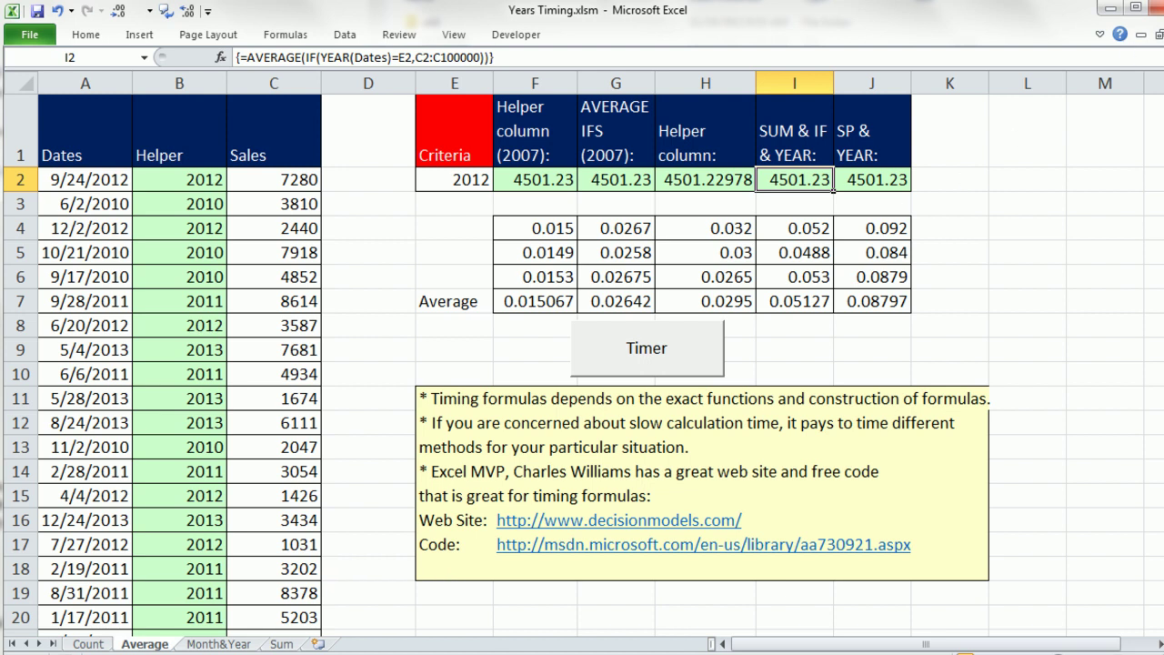
key(ctrl+Tab)
- Select I53 and scroll down to the section 9 COUNTIF criteria-array example around row 69
click(926, 278)
scroll(977, 294, down, 4)
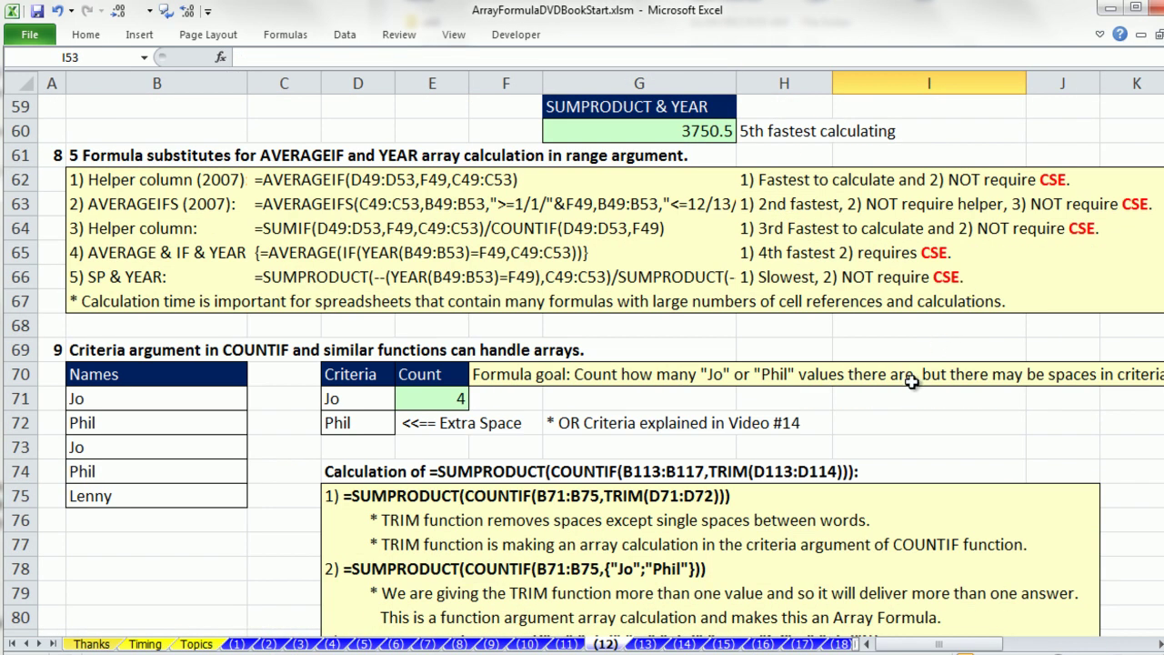
scroll(582, 382, up, 3)
scroll(579, 385, up, 1)
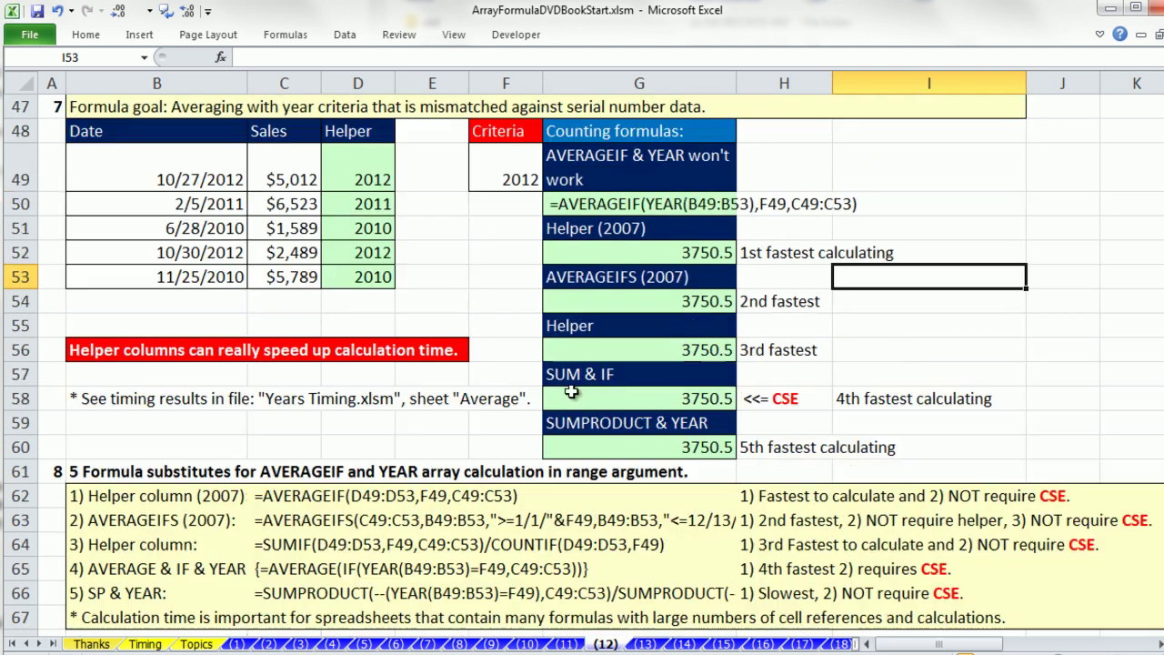
scroll(519, 426, down, 3)
scroll(516, 428, down, 1)
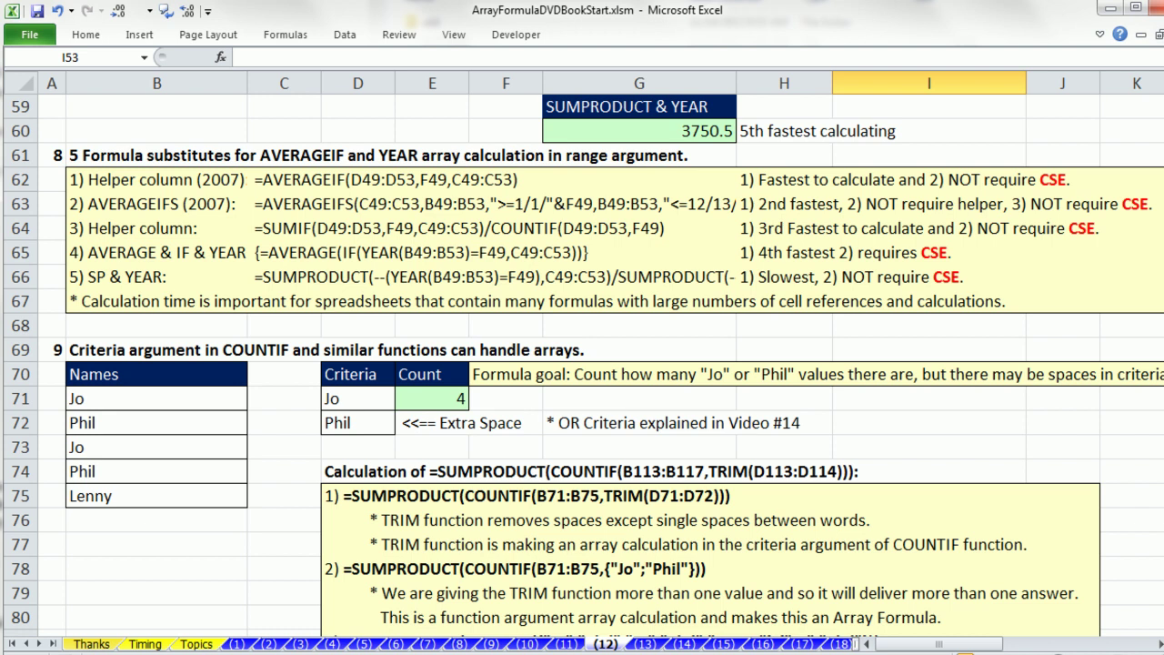
scroll(582, 360, down, 3)
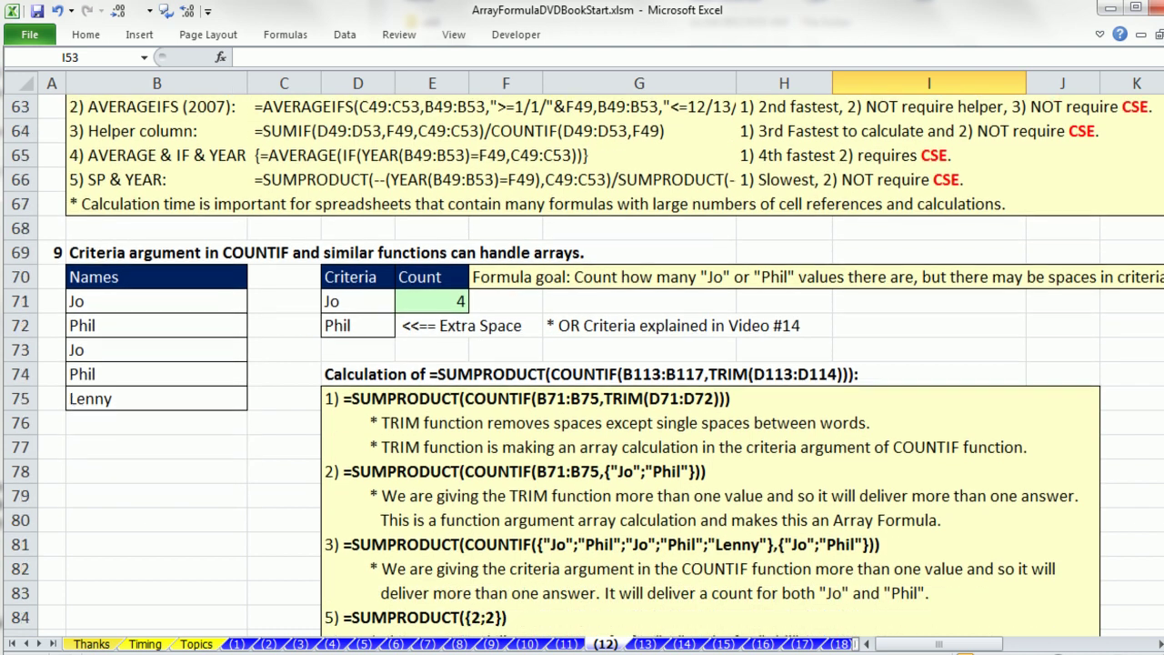
scroll(467, 285, down, 1)
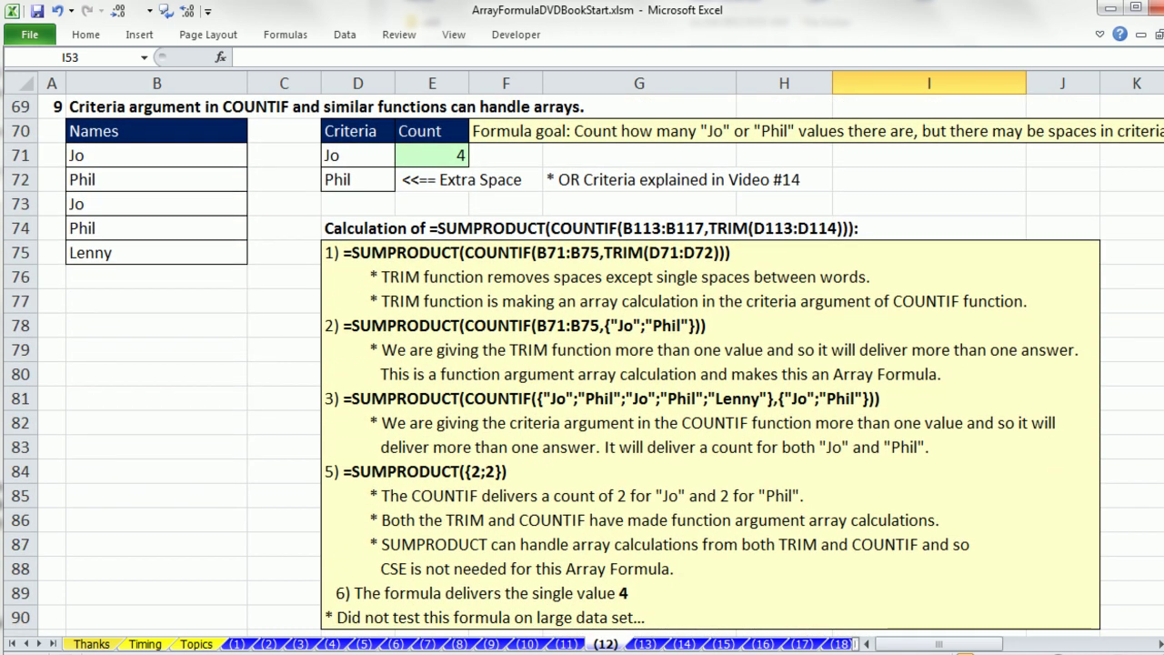
- Delete the TRIM function from E71's COUNTIF criteria, leaving just D71:D72
double_click(422, 148)
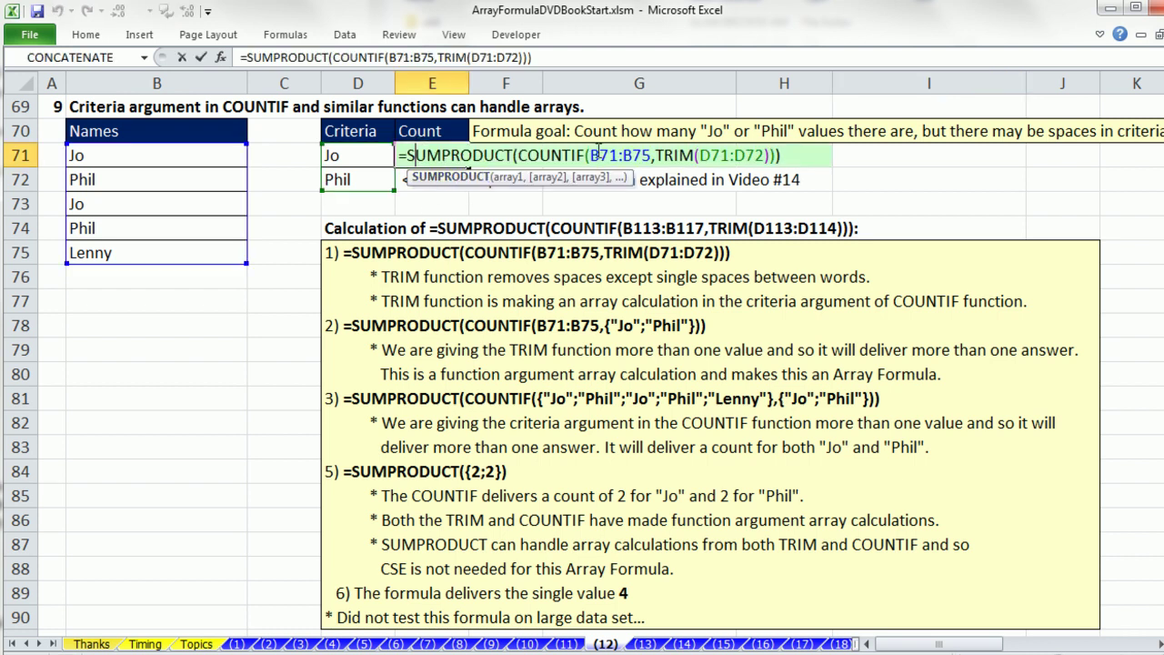
click(592, 152)
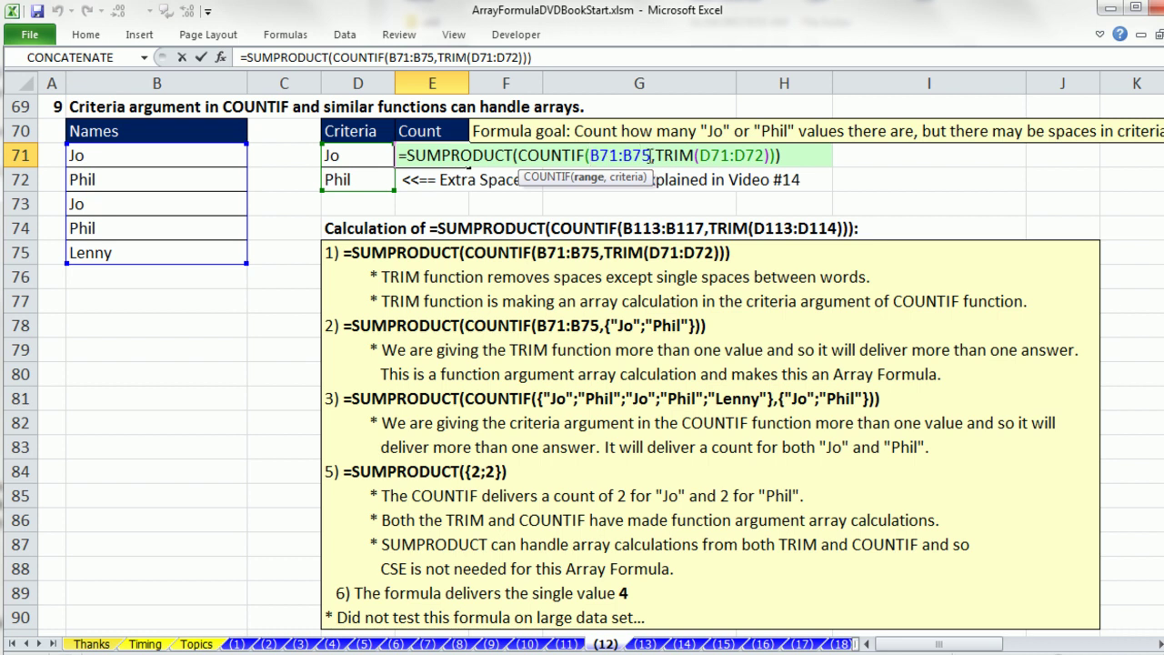
click(658, 156)
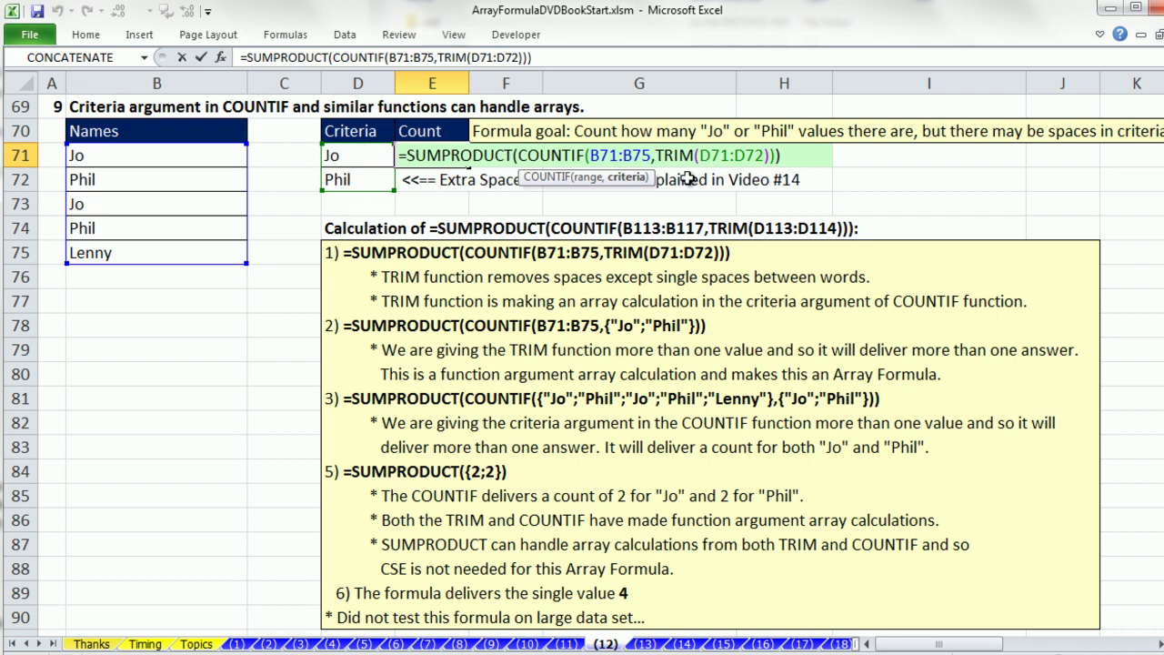
drag(659, 155, 773, 155)
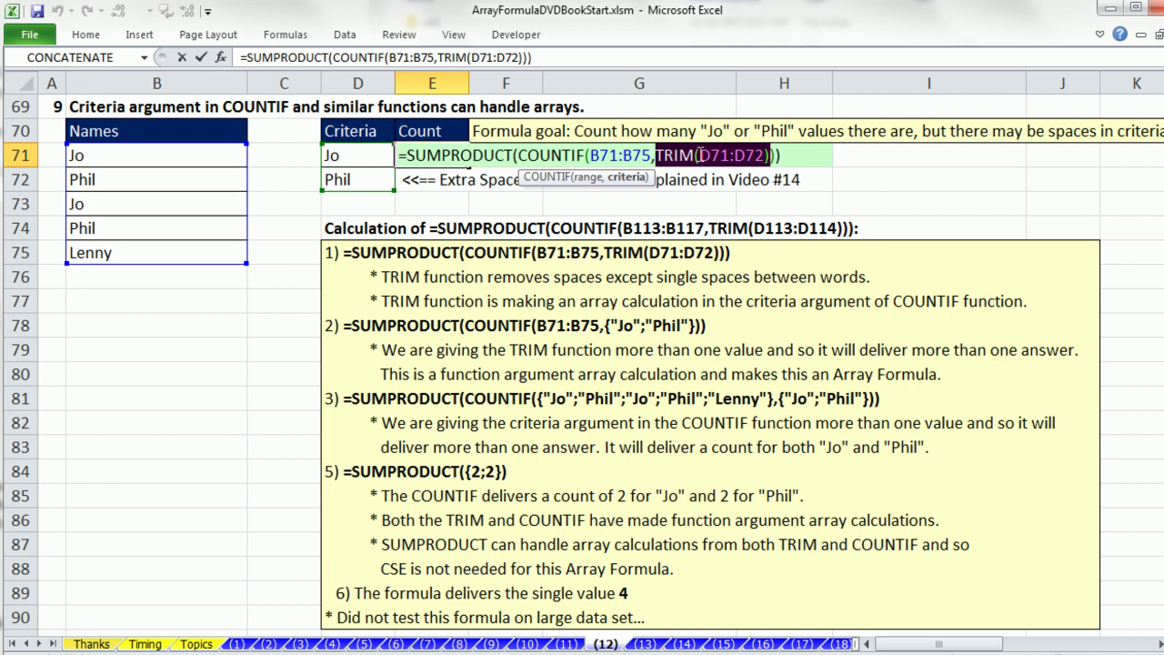
drag(698, 156, 657, 156)
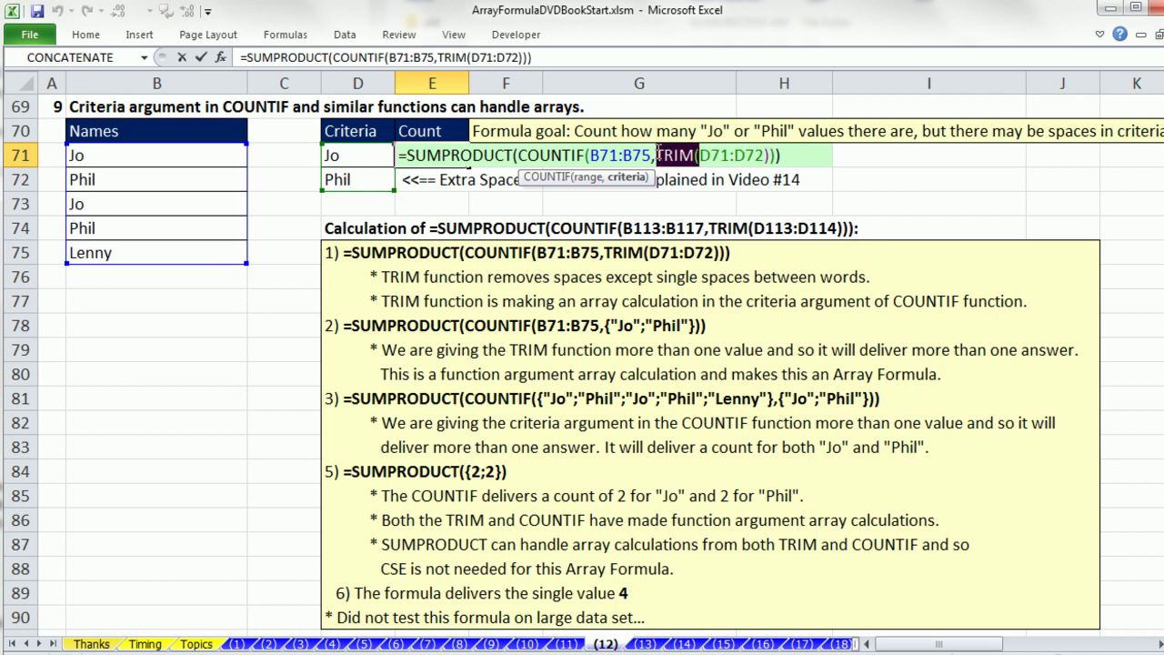
key(Delete)
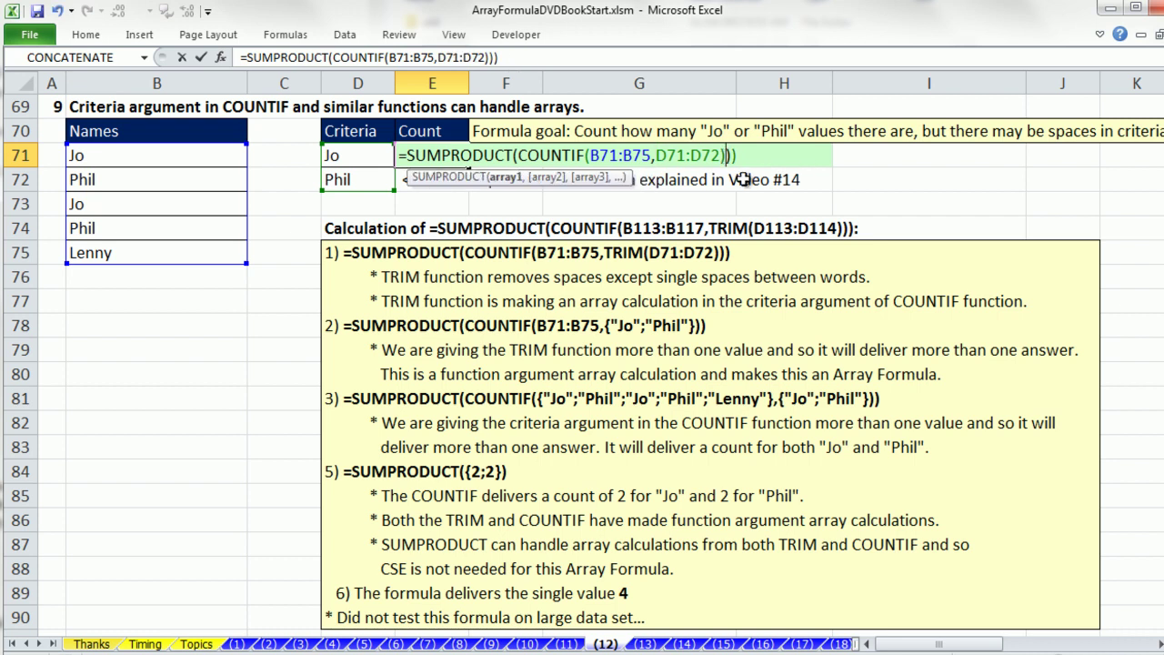
key(Delete)
- Evaluate the COUNTIF part with F9, undo, and enter the TRIM-less formula returning 2
drag(519, 155, 733, 159)
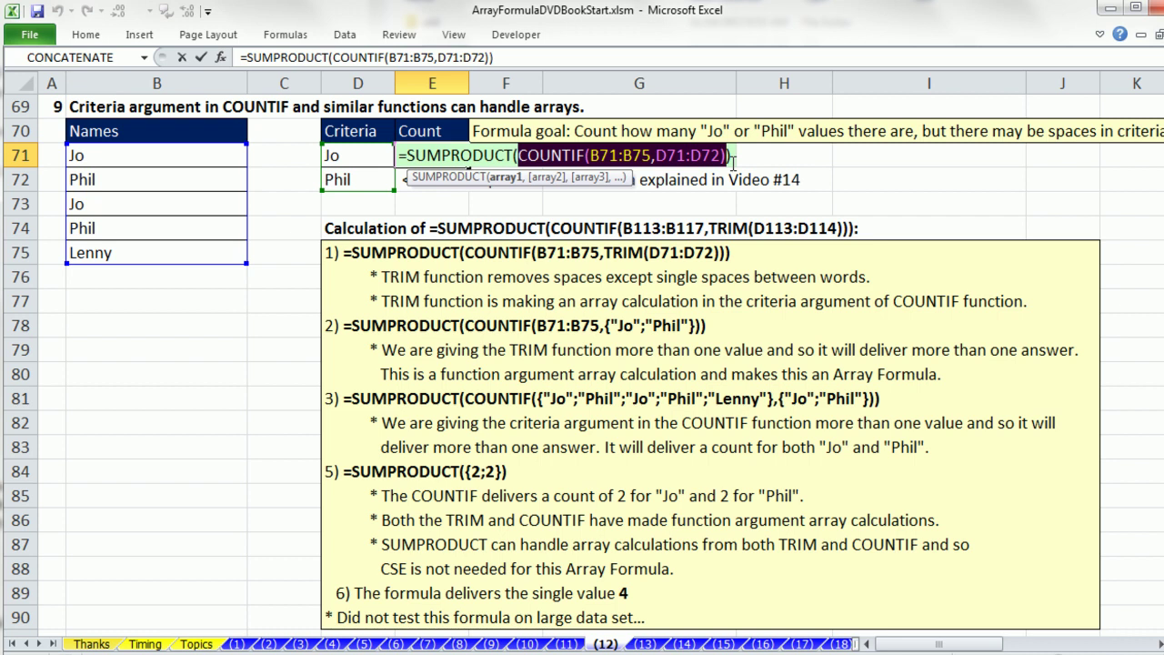
key(F9)
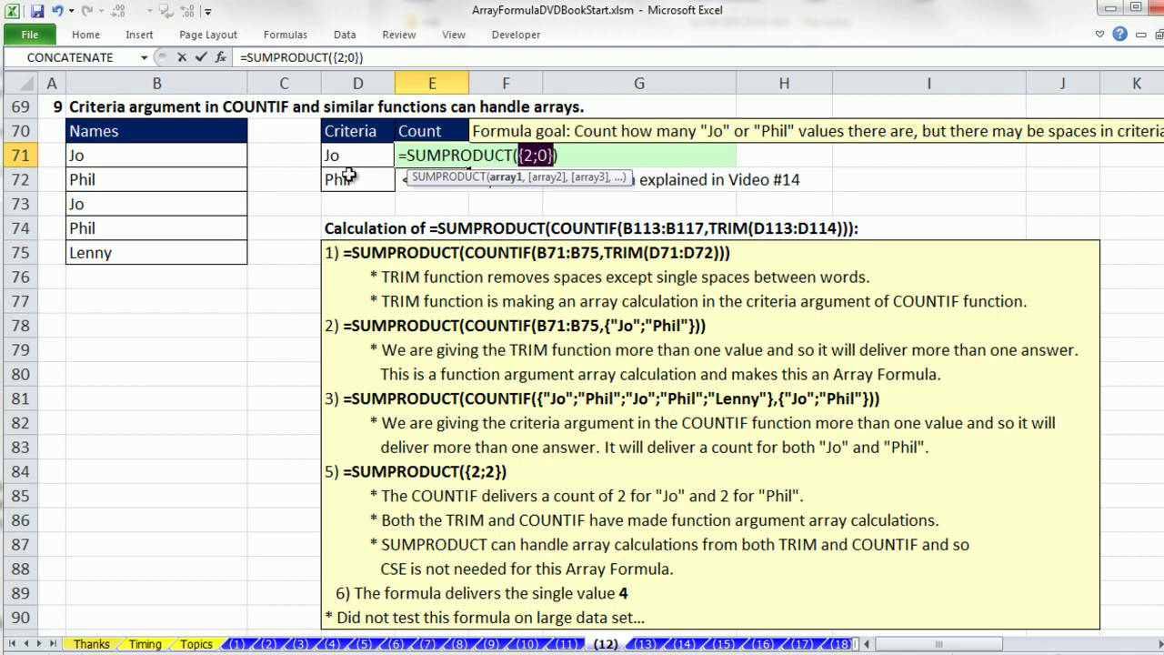
key(ctrl+z)
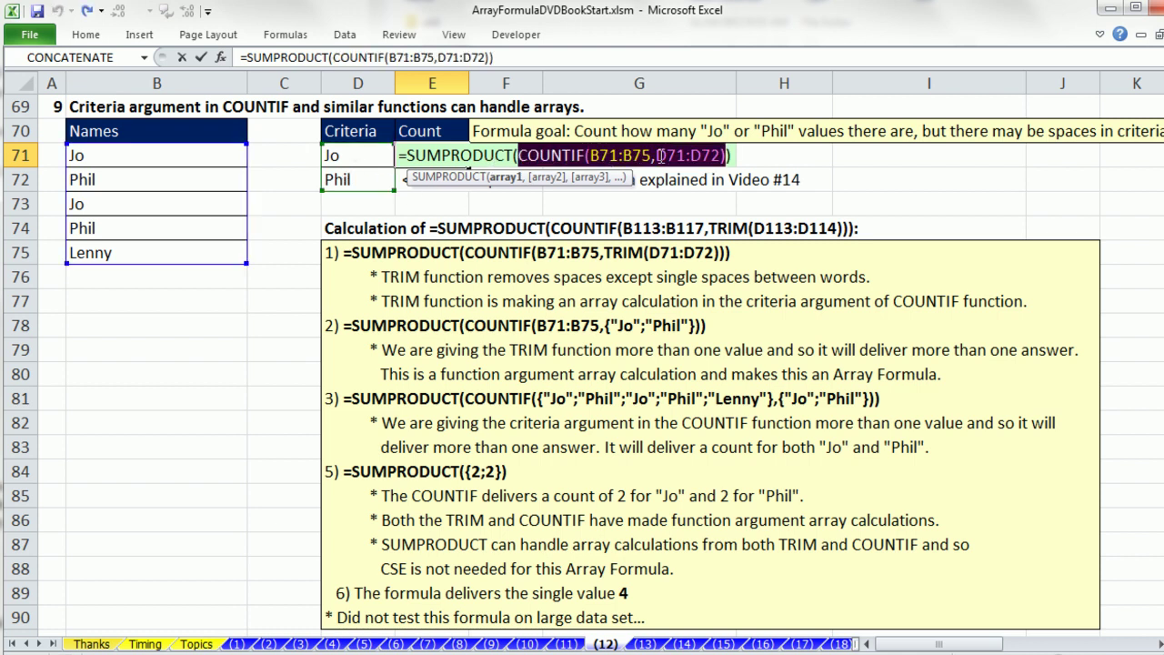
click(657, 156)
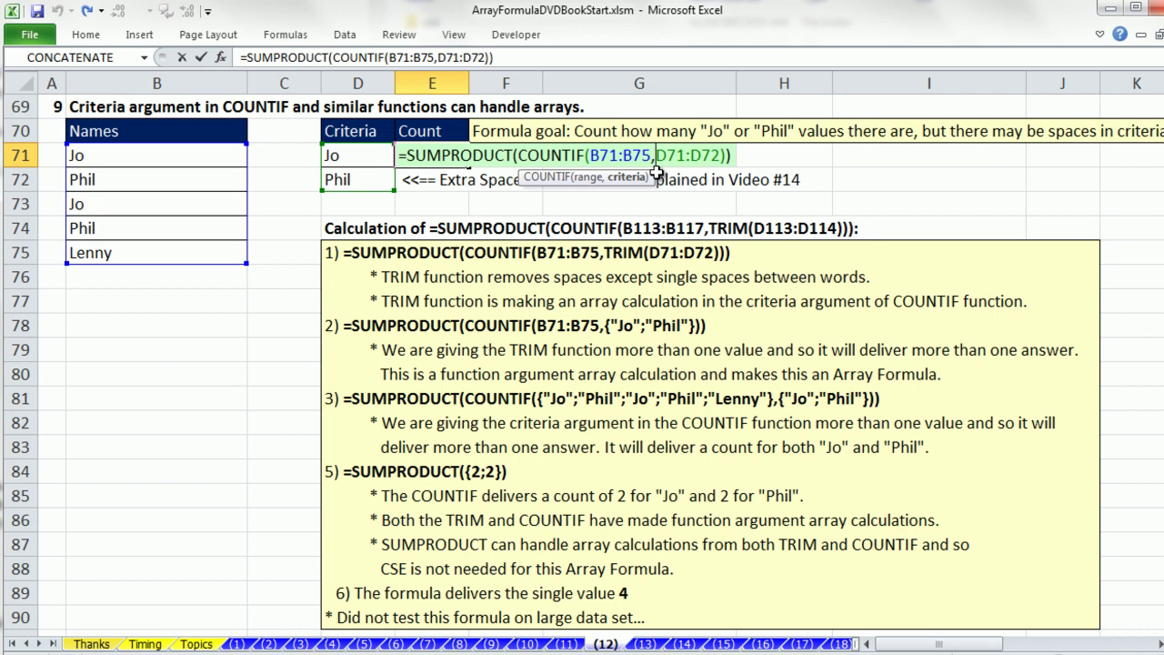
key(ctrl+Return)
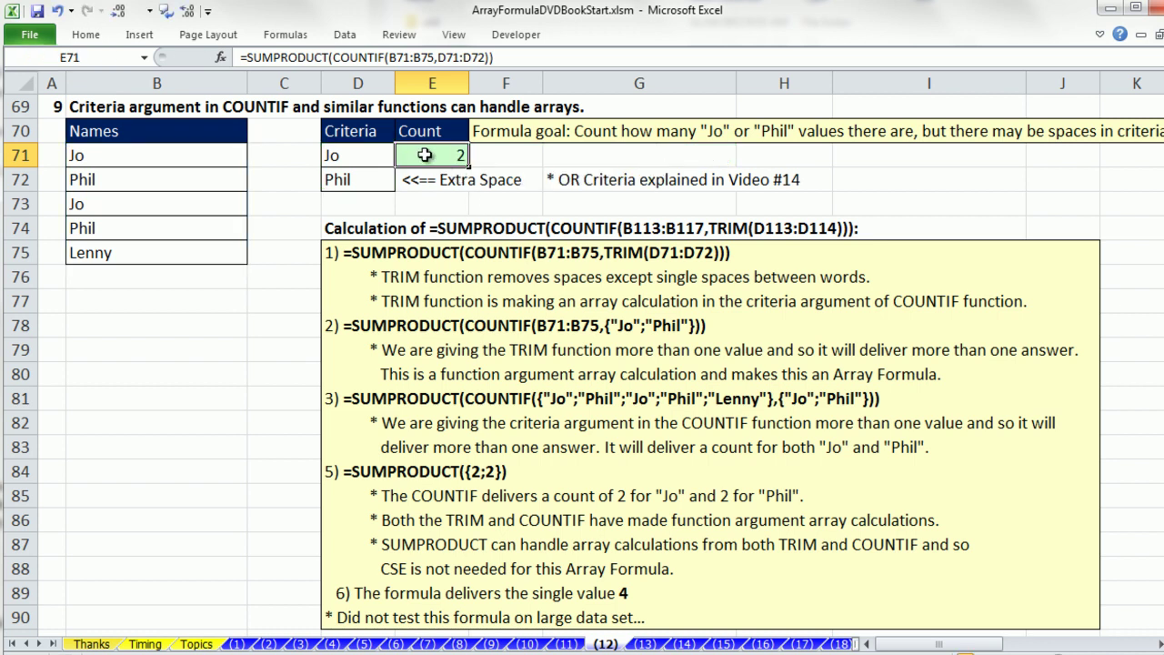
- Wrap the criteria back as TRIM(D71:D72) so E71 counts 4 again
key(F2)
click(657, 156)
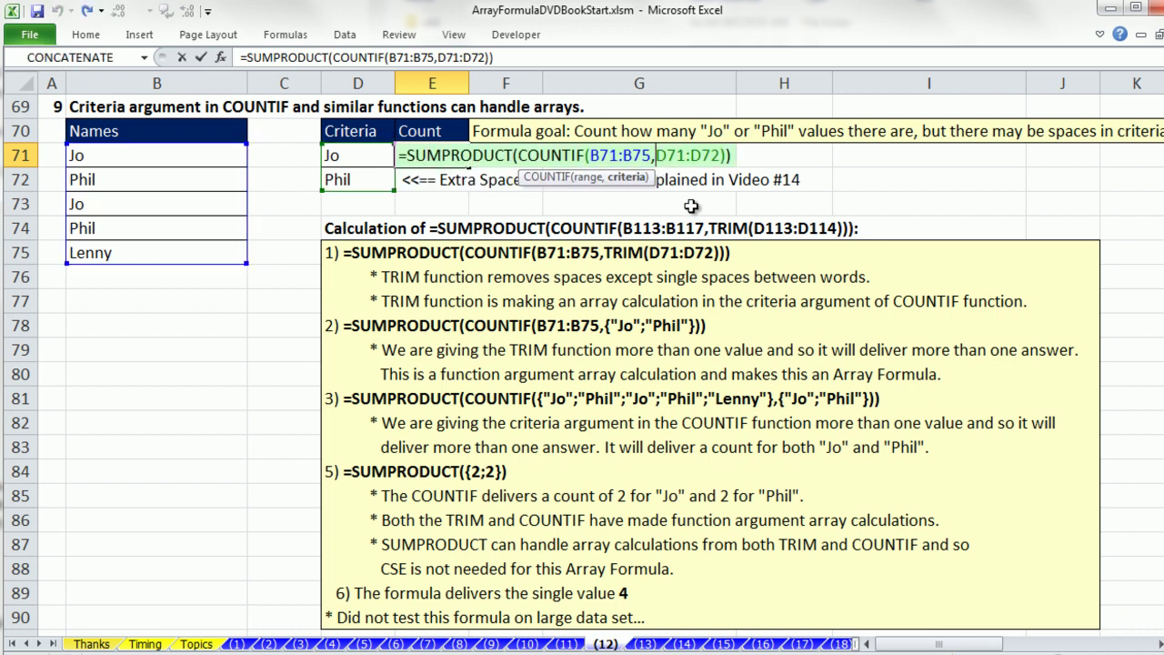
text(TRIM()
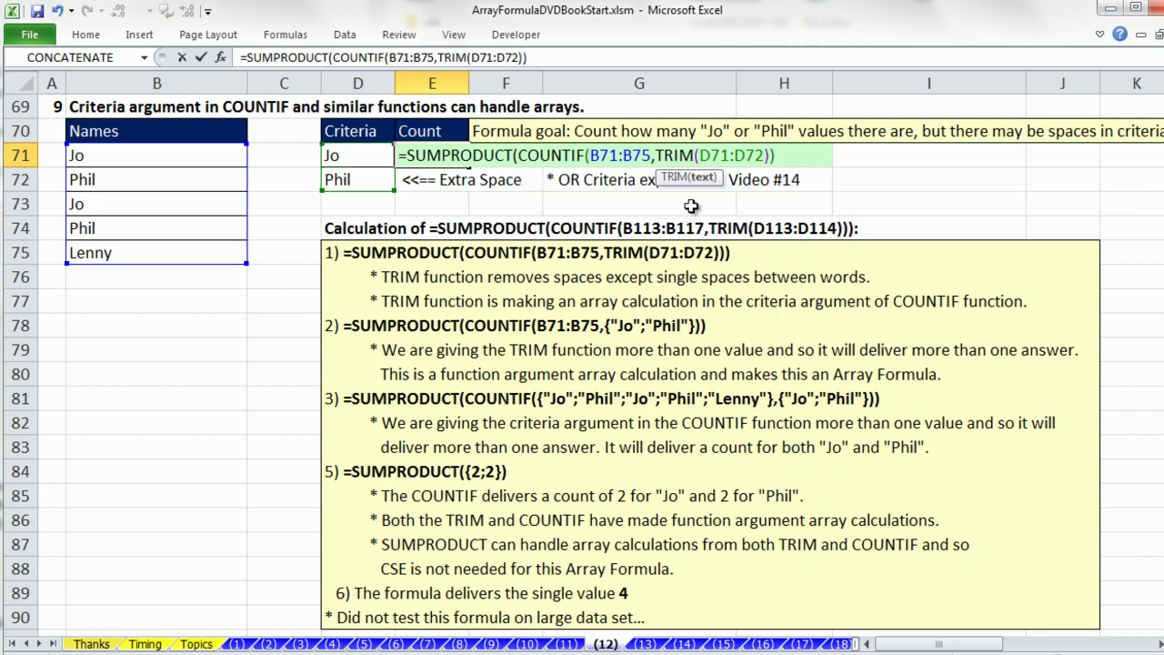
click(764, 156)
key(Right)
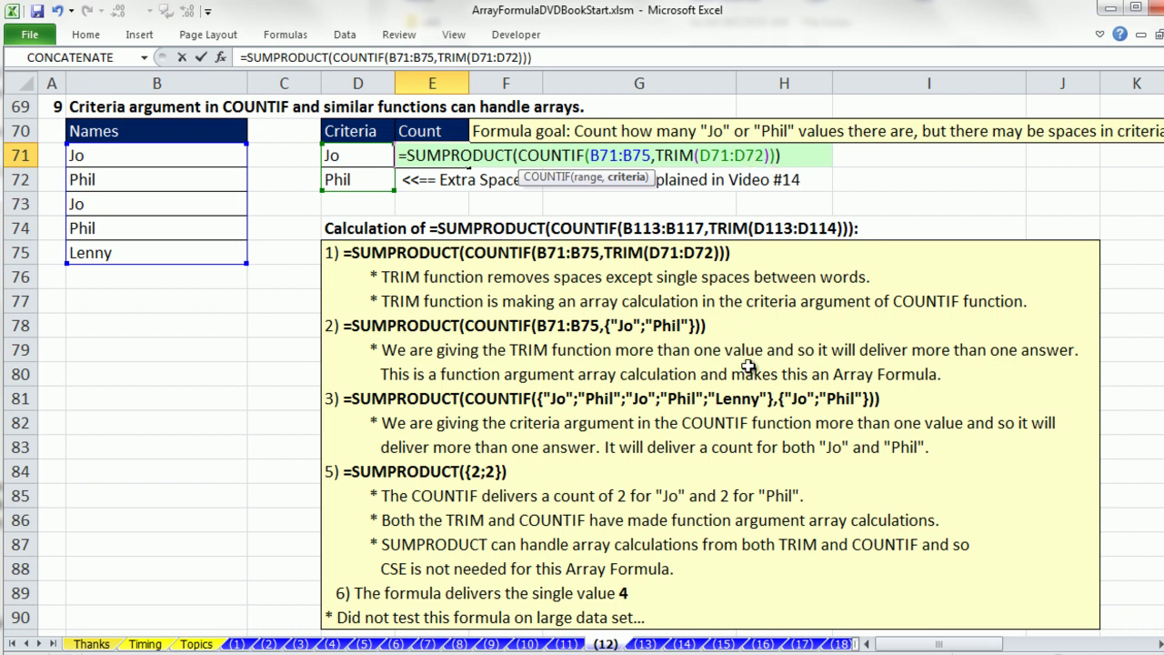
key(Return)
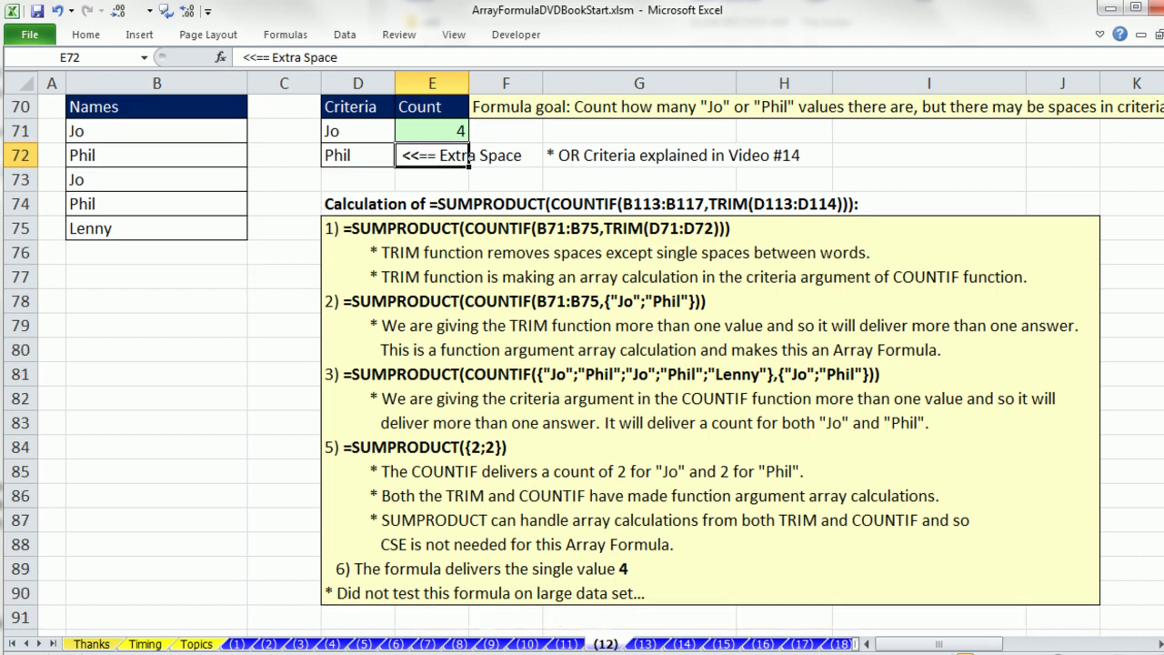
- Scroll to the semester grades table, inspect D96 and D99's formulas, and select C96:C99
scroll(582, 363, down, 8)
click(357, 228)
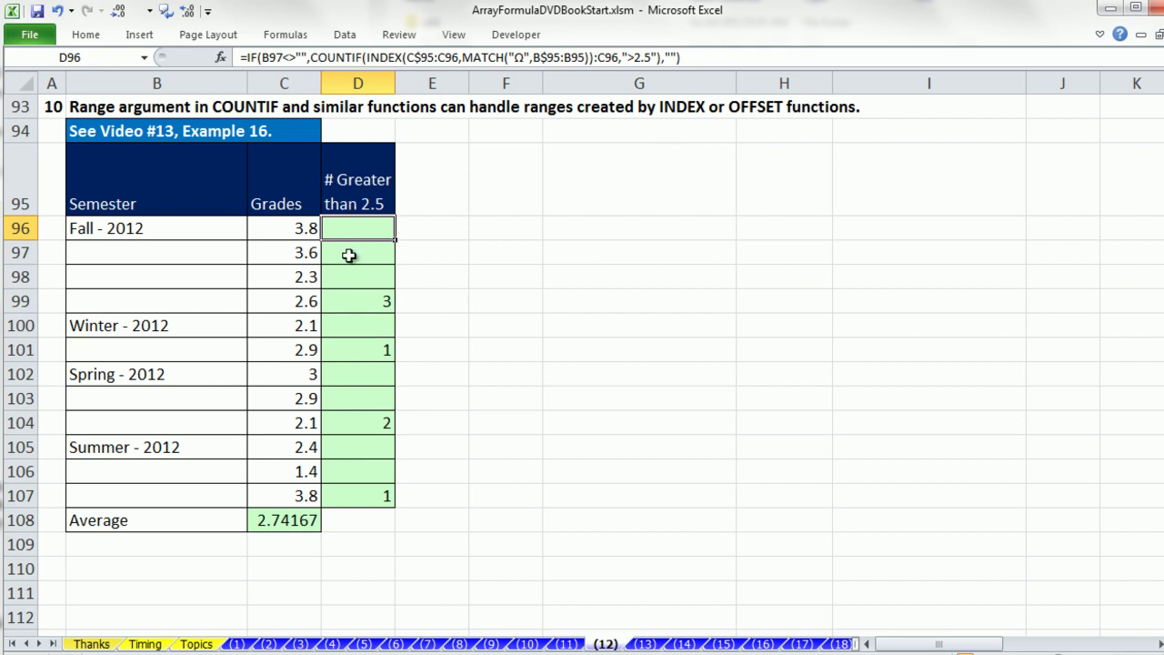
double_click(365, 228)
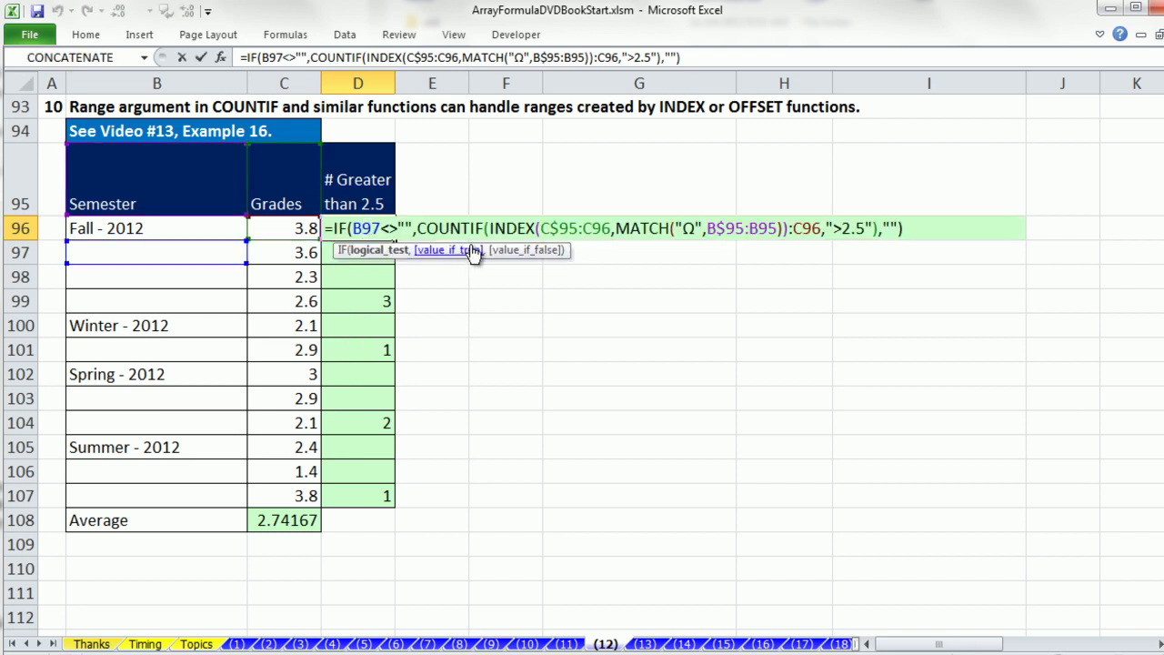
key(Escape)
double_click(387, 301)
key(Escape)
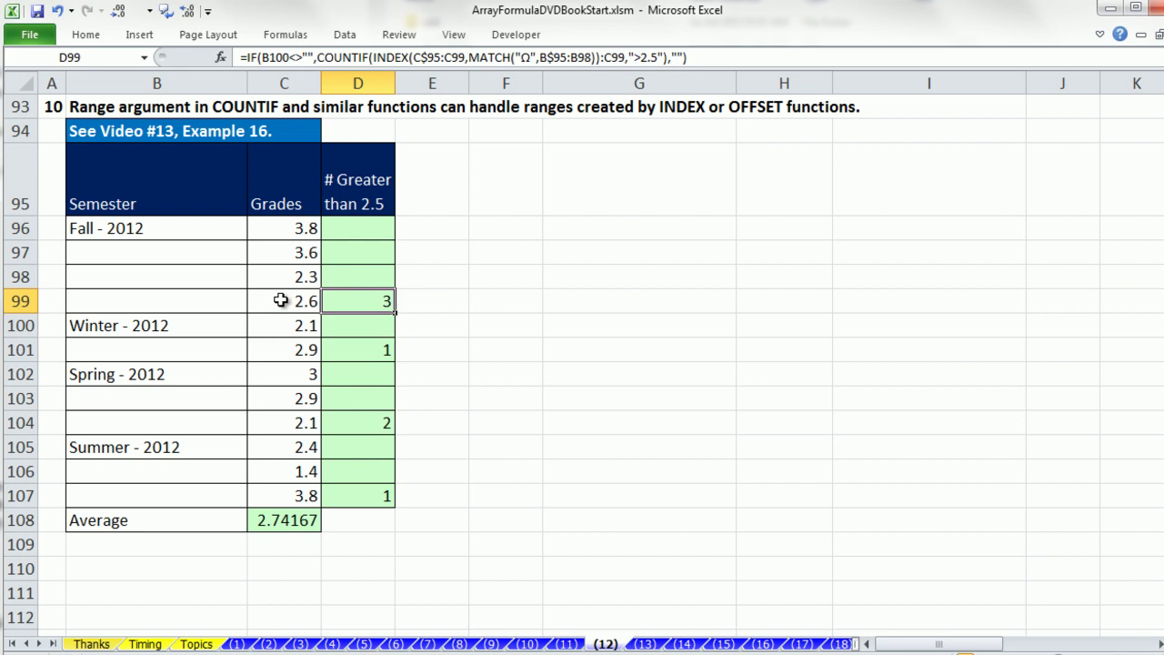
drag(281, 301, 261, 227)
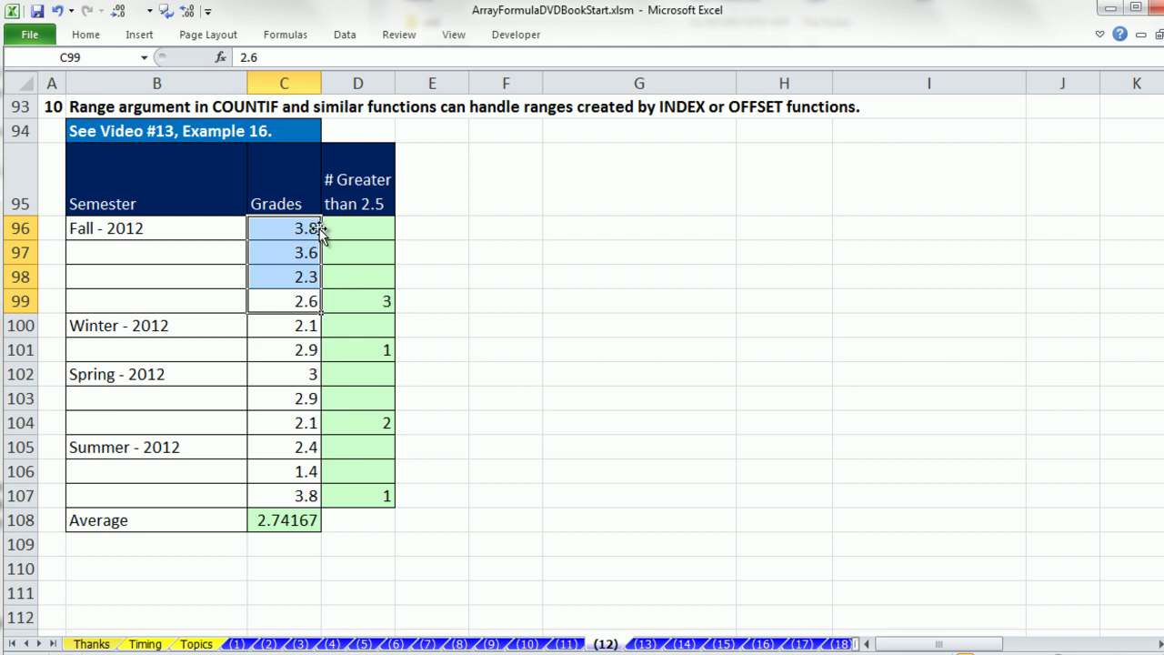
- Inspect D101's formula, then open D104 and highlight its INDEX(...):C104 range argument
click(357, 349)
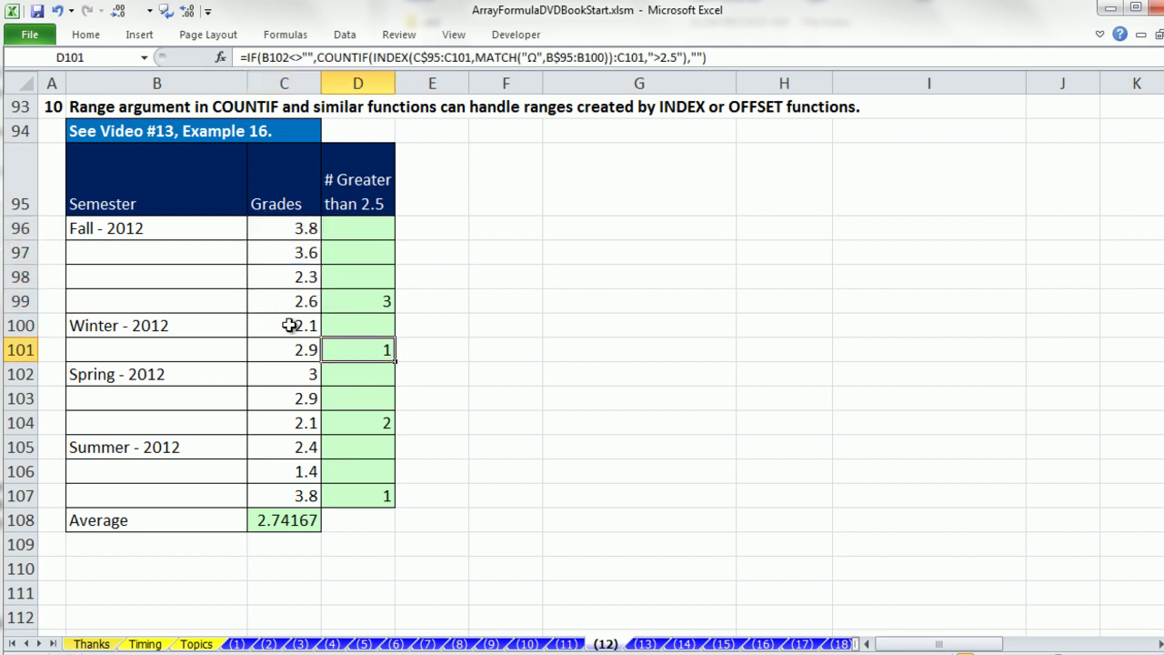
double_click(371, 351)
key(Escape)
double_click(337, 423)
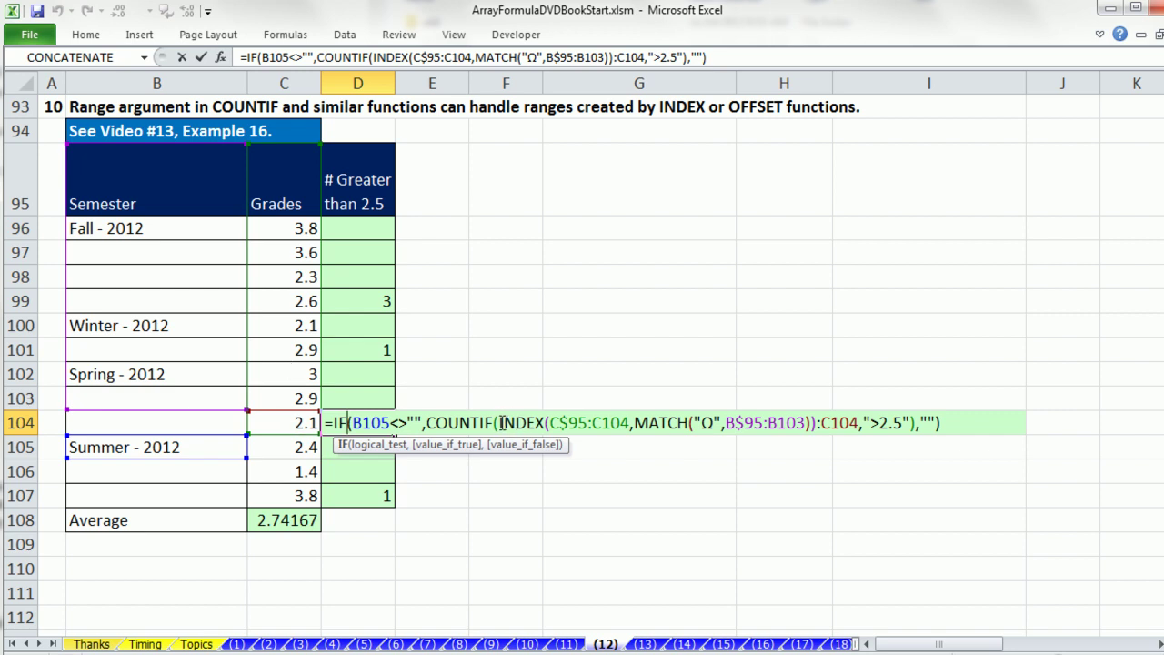
drag(501, 423, 861, 423)
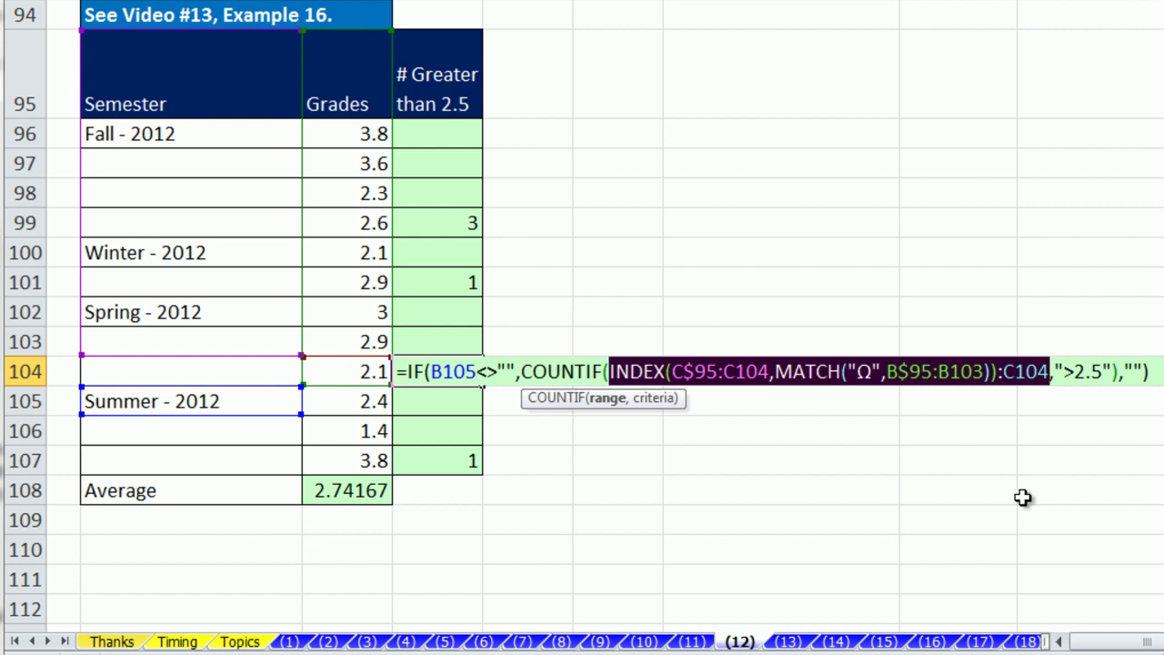
- Evaluate D104's INDEX range to {3;2.9;2.1} with F9, then exit unchanged, keeping 2
key(F9)
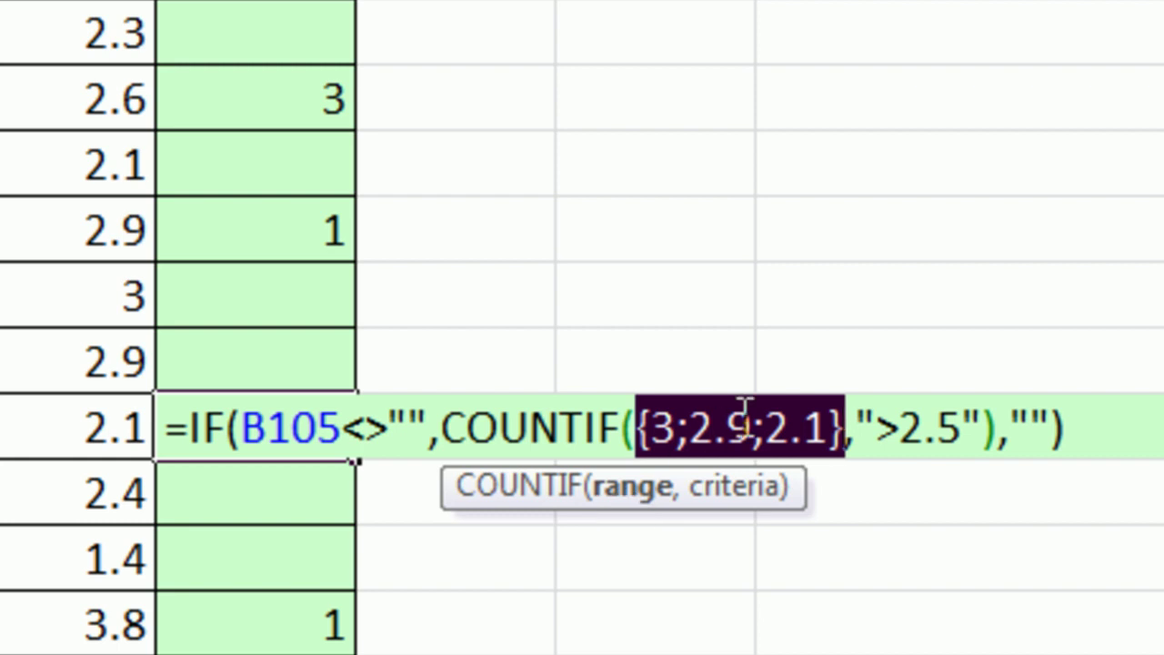
key(Escape)
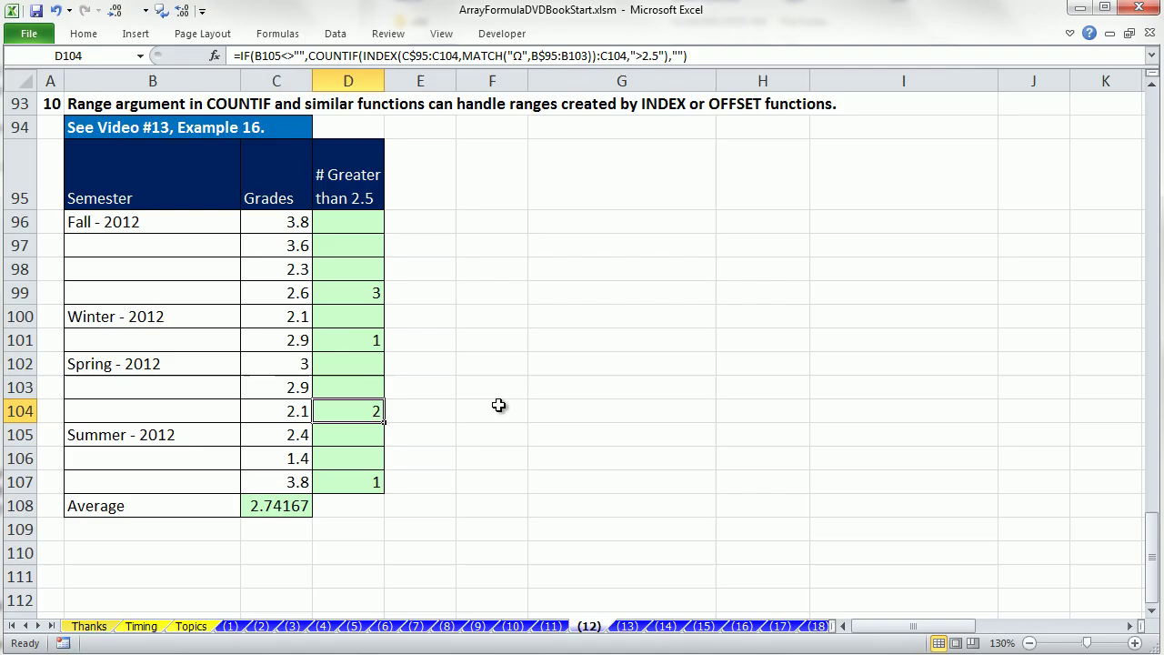
double_click(337, 411)
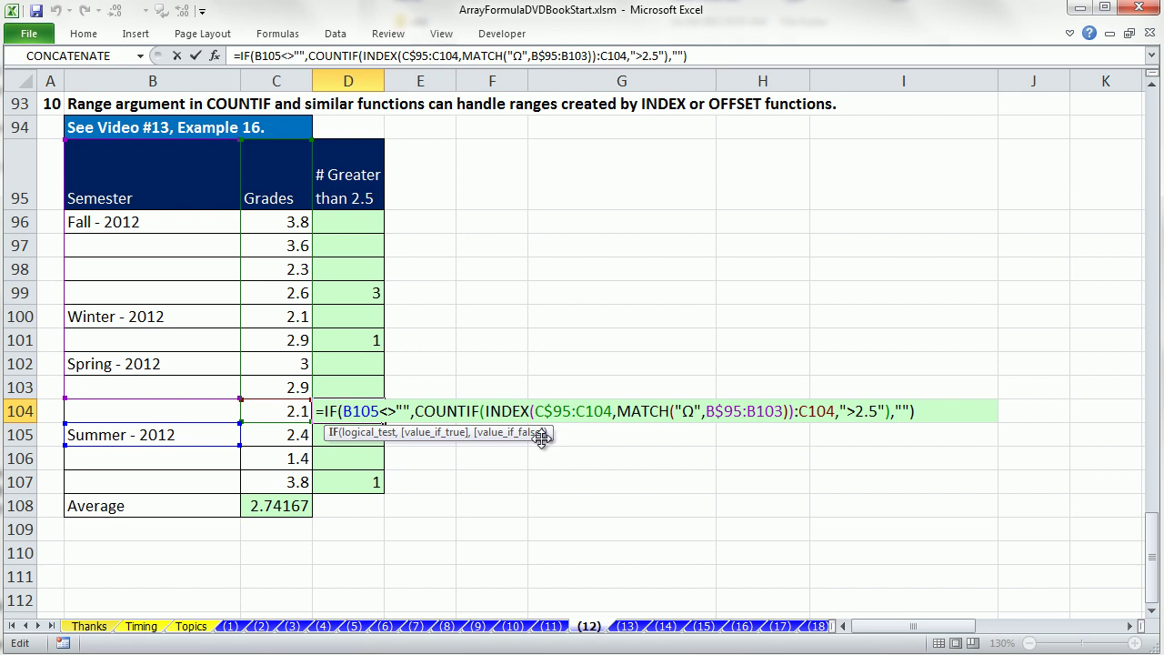
click(485, 411)
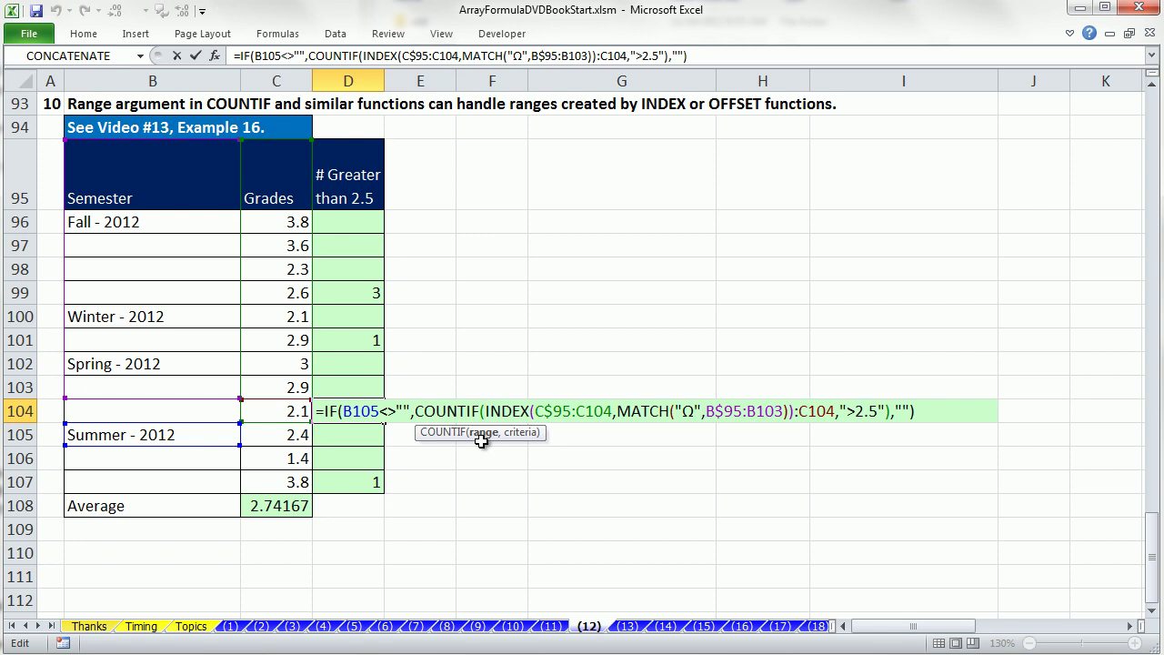
key(Escape)
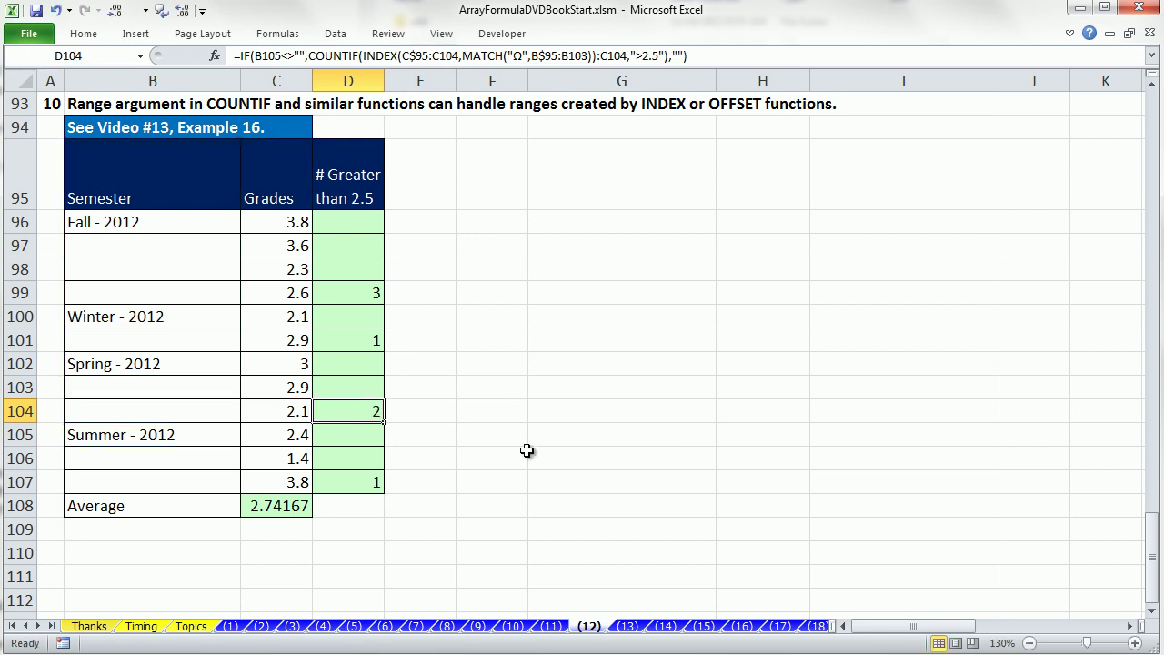
- Scroll up and review E71's COUNTIF formula with TRIM, leaving it unchanged
scroll(527, 447, up, 10)
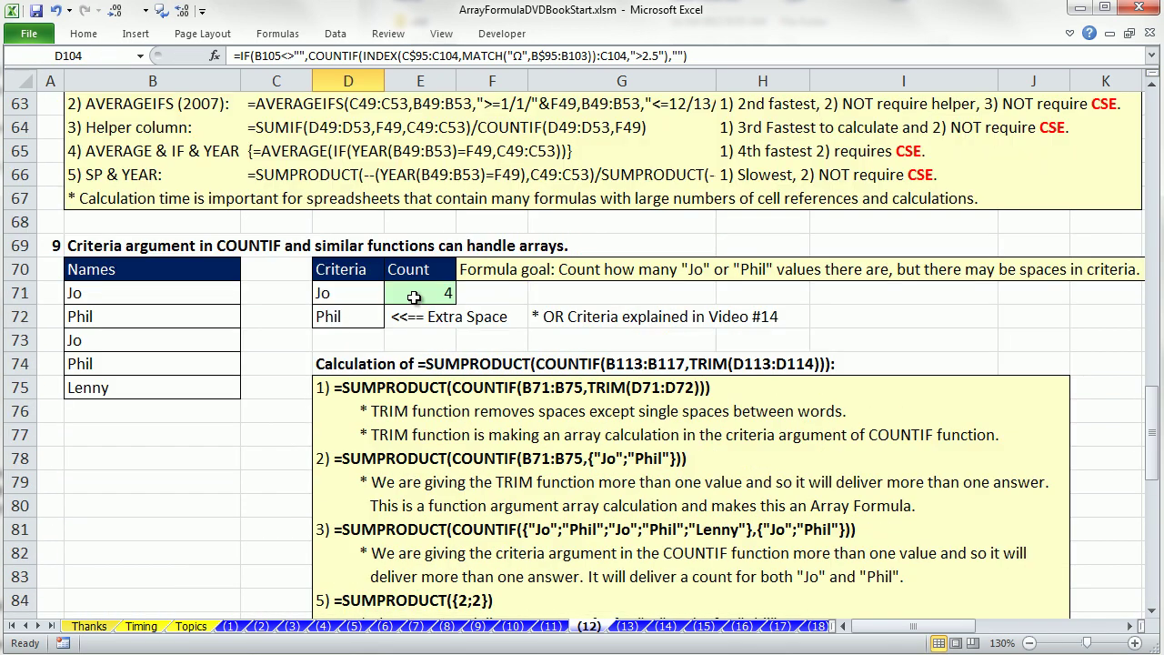
click(418, 293)
double_click(416, 293)
click(645, 297)
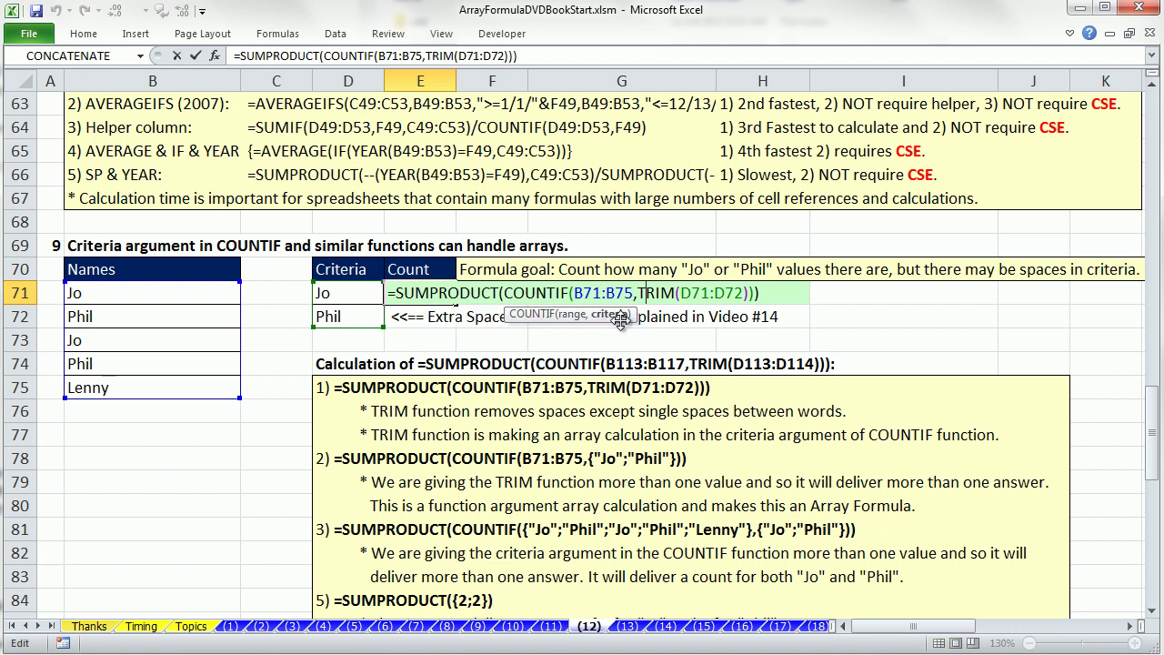
key(Escape)
- Open G50's AVERAGEIF formula and place the cursor in its YEAR(B49:B53) range argument
scroll(593, 304, up, 8)
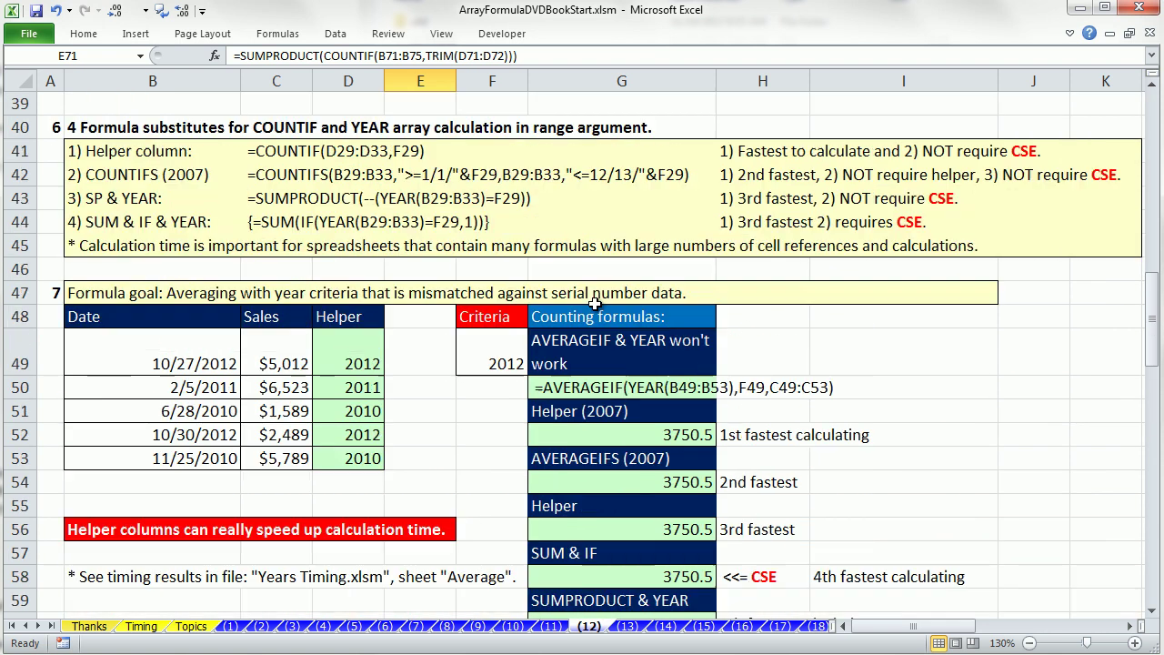
double_click(539, 387)
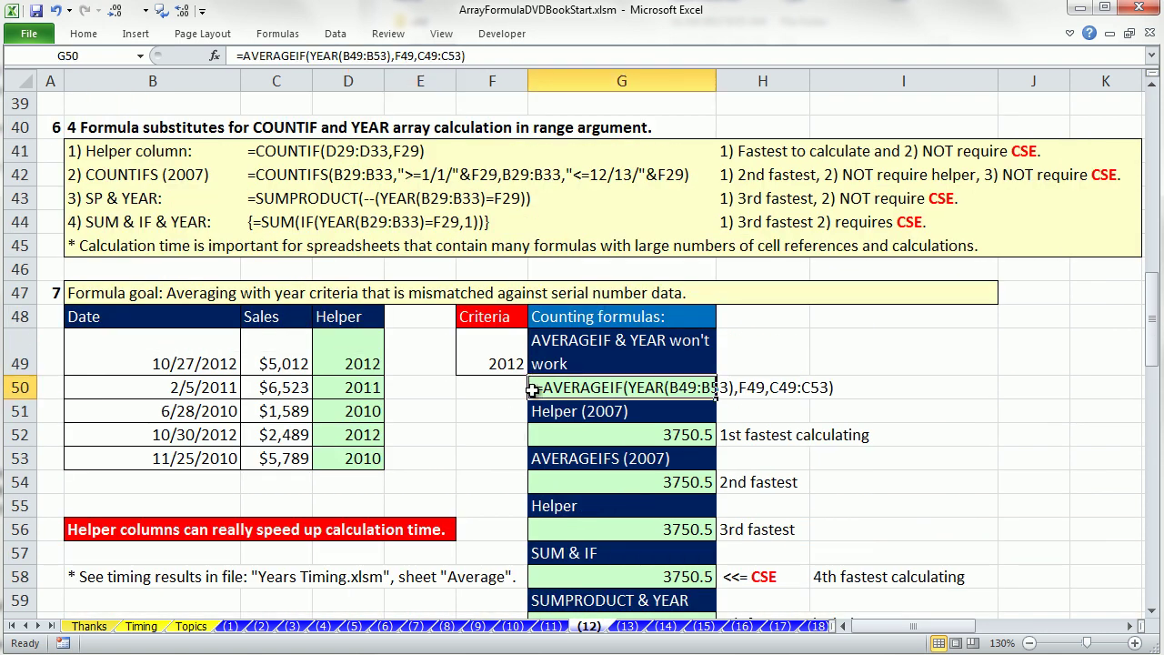
click(627, 389)
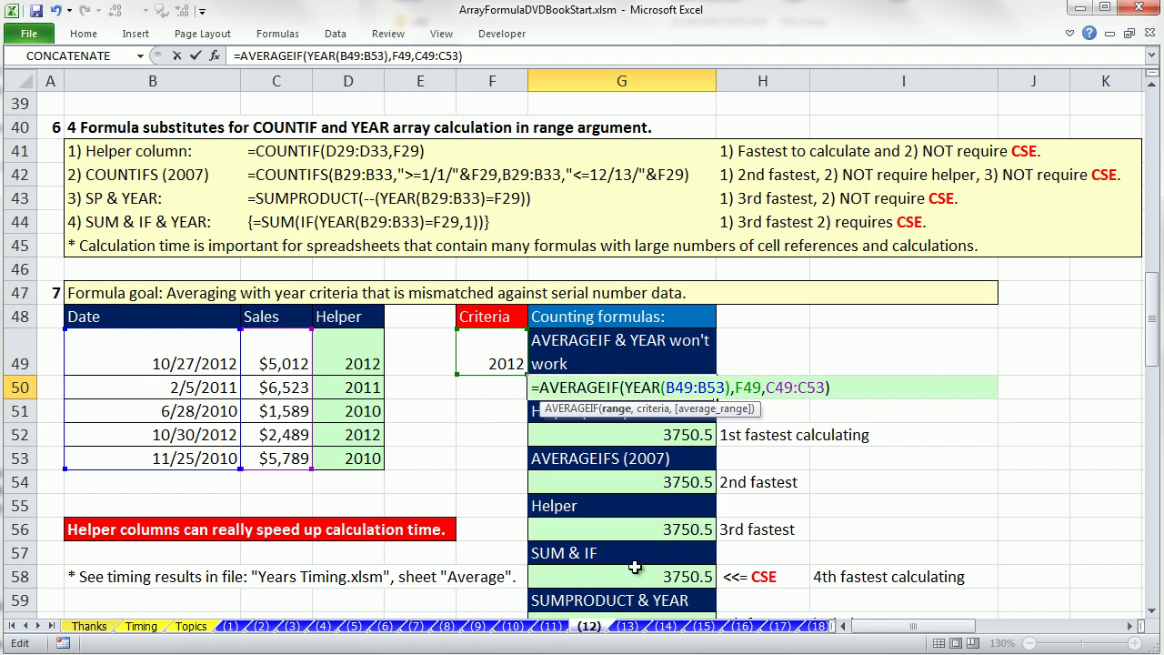